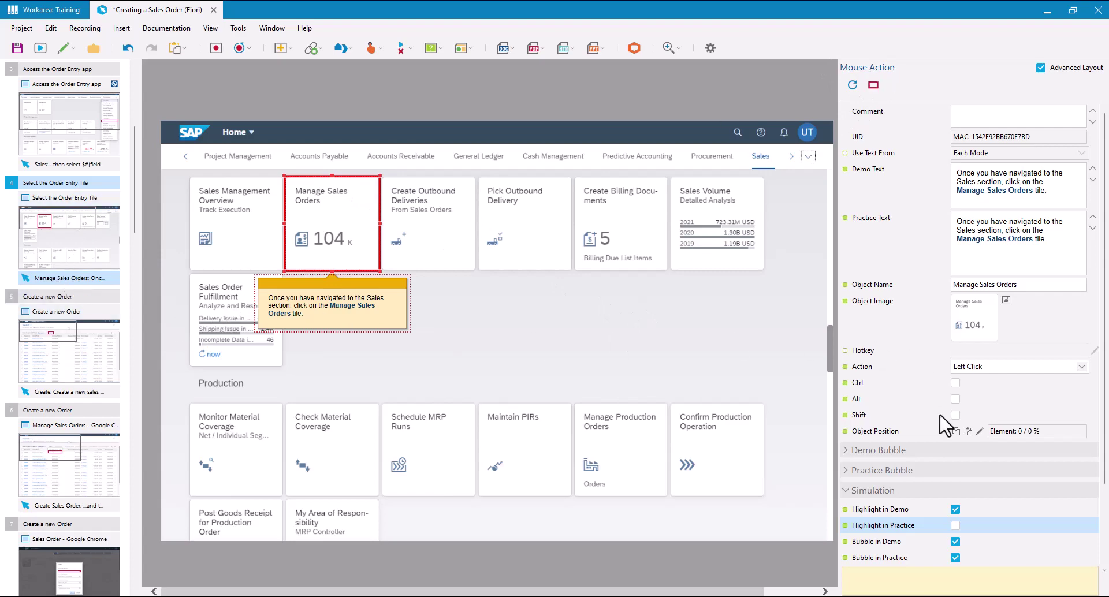
Check the demo highlight option, switching it off and back on
{"action": "left_click", "coordinate": [883, 511]}
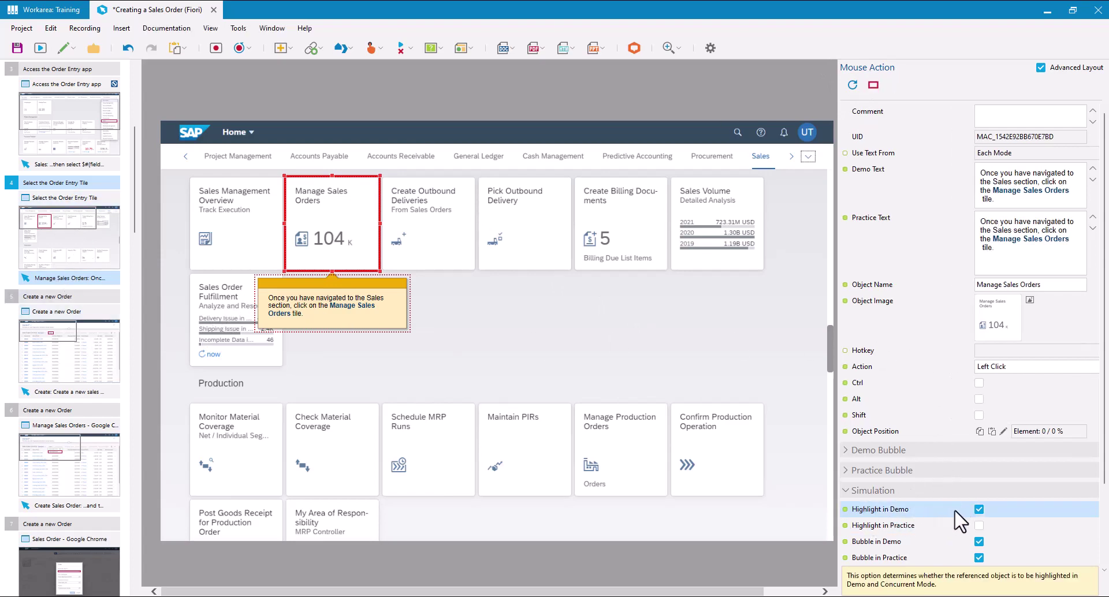
{"action": "left_click", "coordinate": [979, 509]}
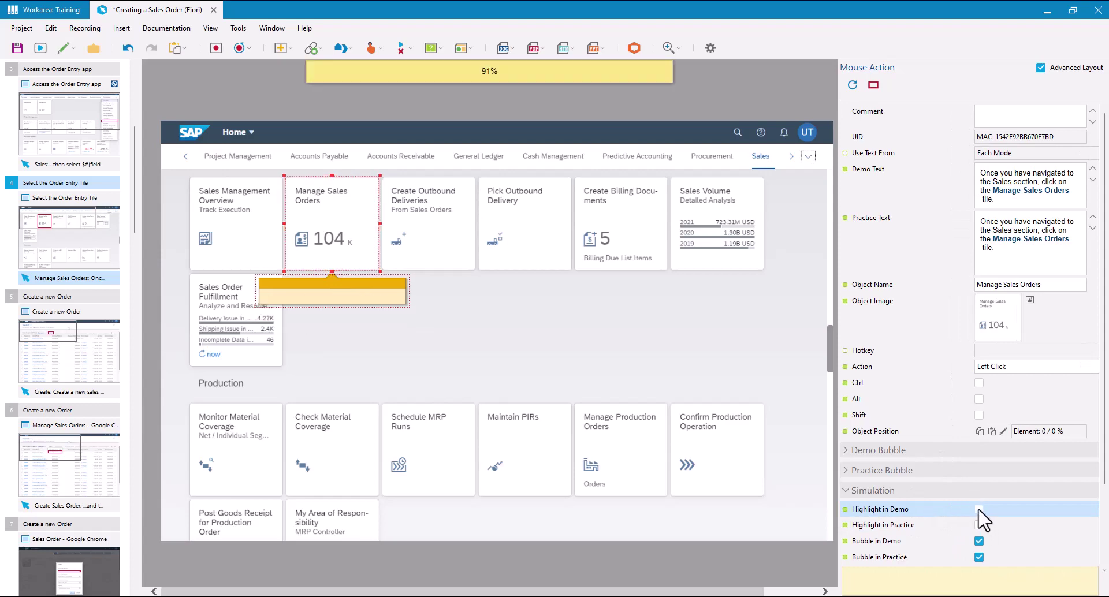
{"action": "left_click", "coordinate": [979, 509]}
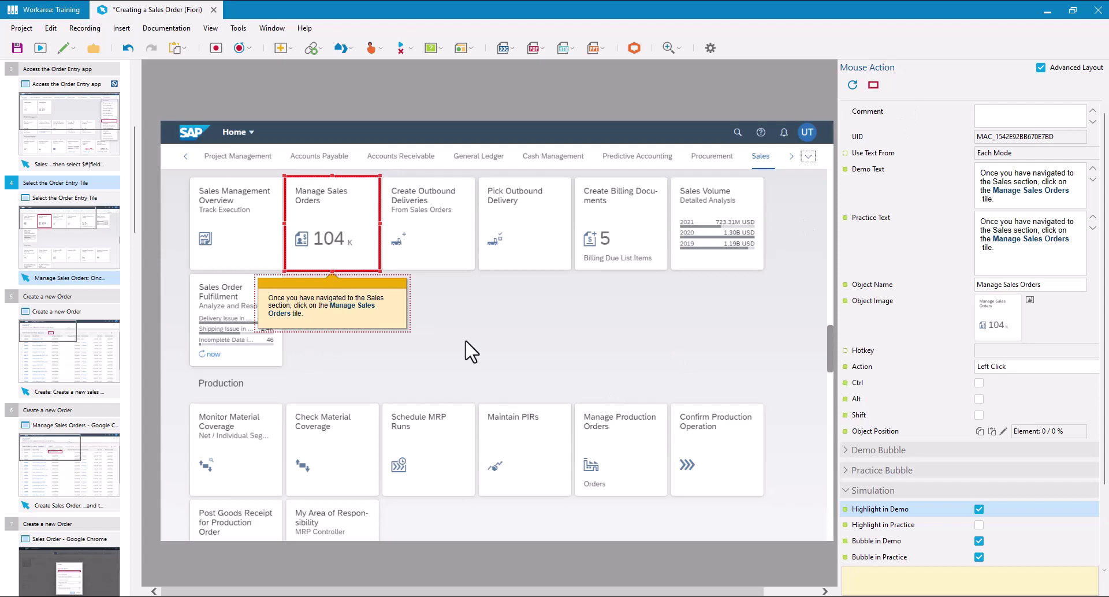
In Tools > Settings, show Authoring Settings > Macro Initialization > Mouse Action defaults
{"action": "left_click", "coordinate": [237, 29]}
{"action": "left_click", "coordinate": [257, 45]}
{"action": "left_click", "coordinate": [278, 130]}
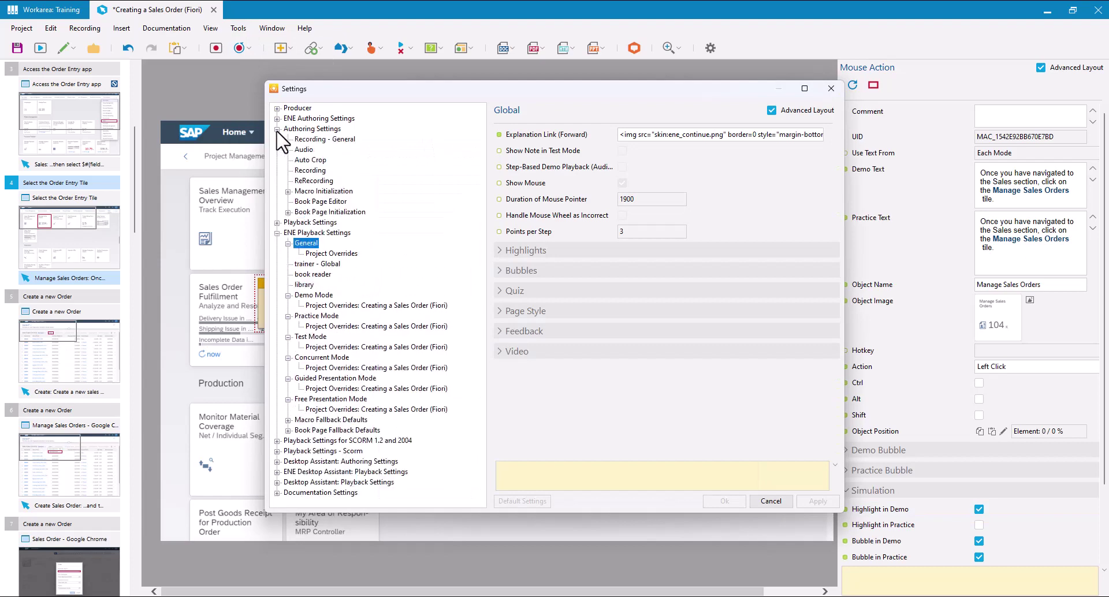
{"action": "left_click", "coordinate": [288, 191]}
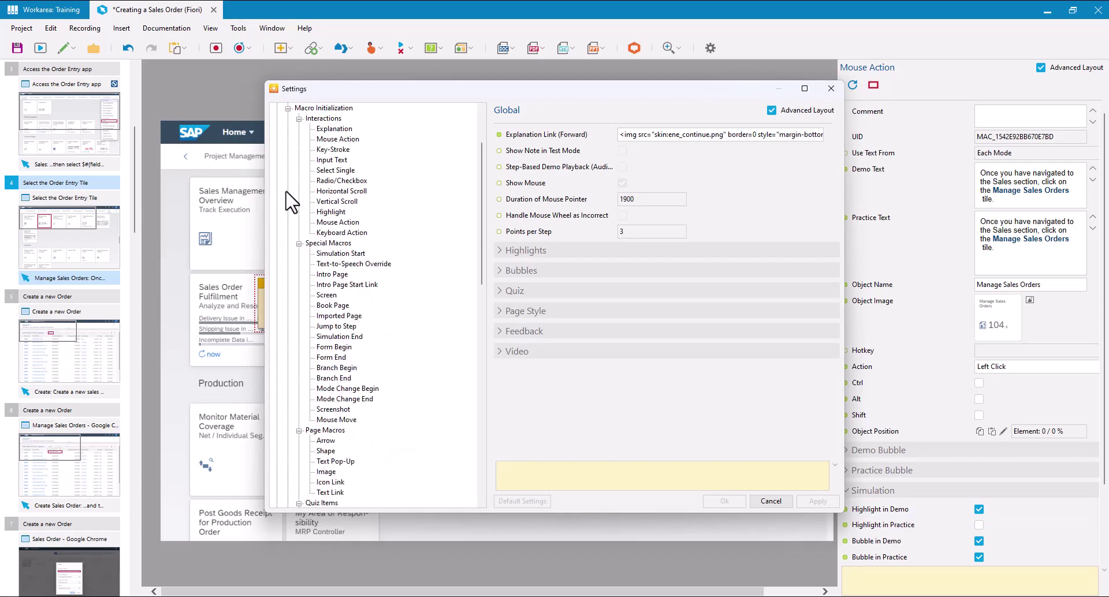
{"action": "left_click", "coordinate": [338, 140]}
Review the Mouse Action Simulation options, then return to the Authoring Settings overview
{"action": "scroll", "coordinate": [575, 292], "scroll_direction": "down", "scroll_amount": 3}
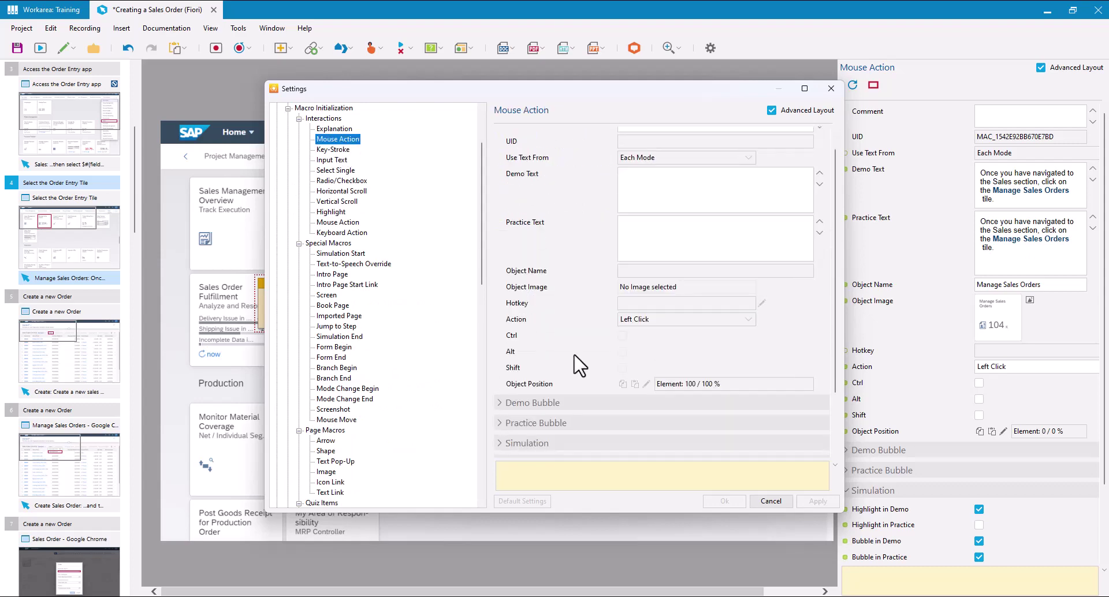
{"action": "left_click", "coordinate": [501, 368]}
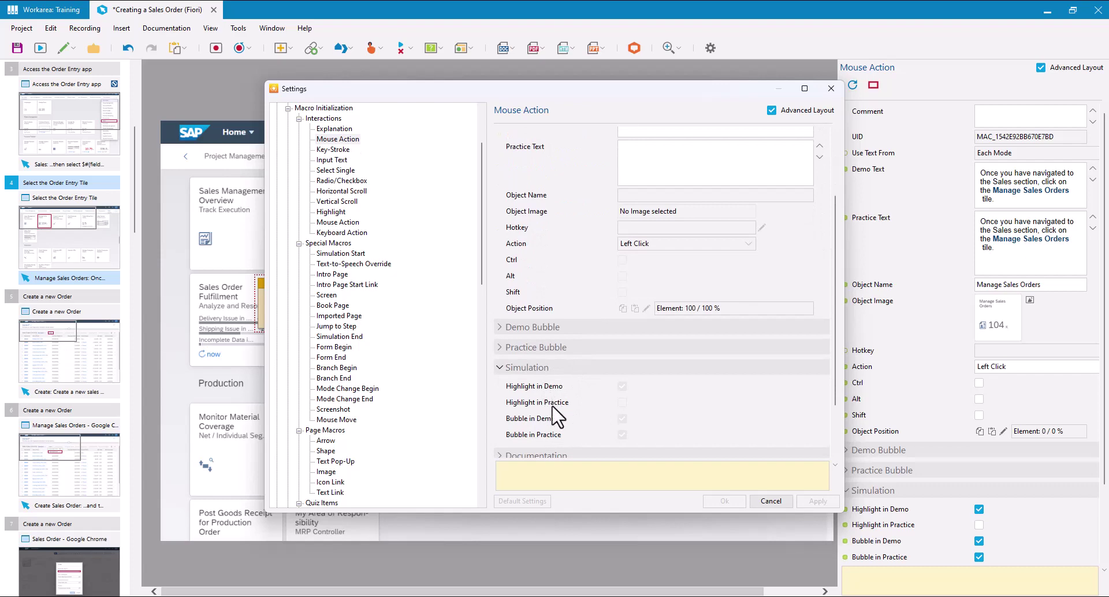
{"action": "scroll", "coordinate": [556, 413], "scroll_direction": "down", "scroll_amount": 2}
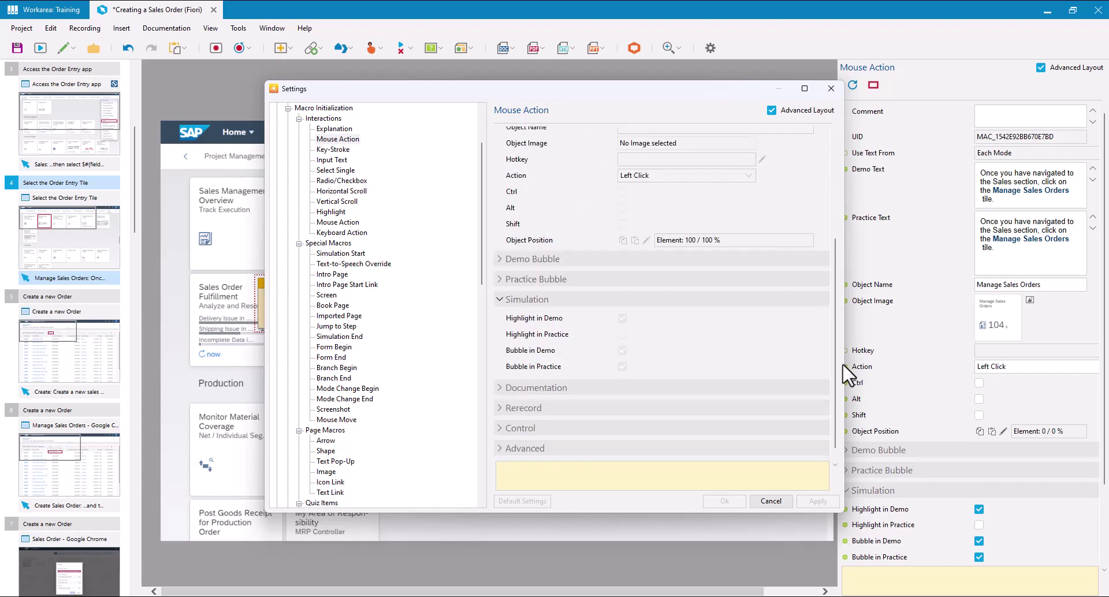
{"action": "left_click_drag", "start_coordinate": [482, 144], "coordinate": [481, 115]}
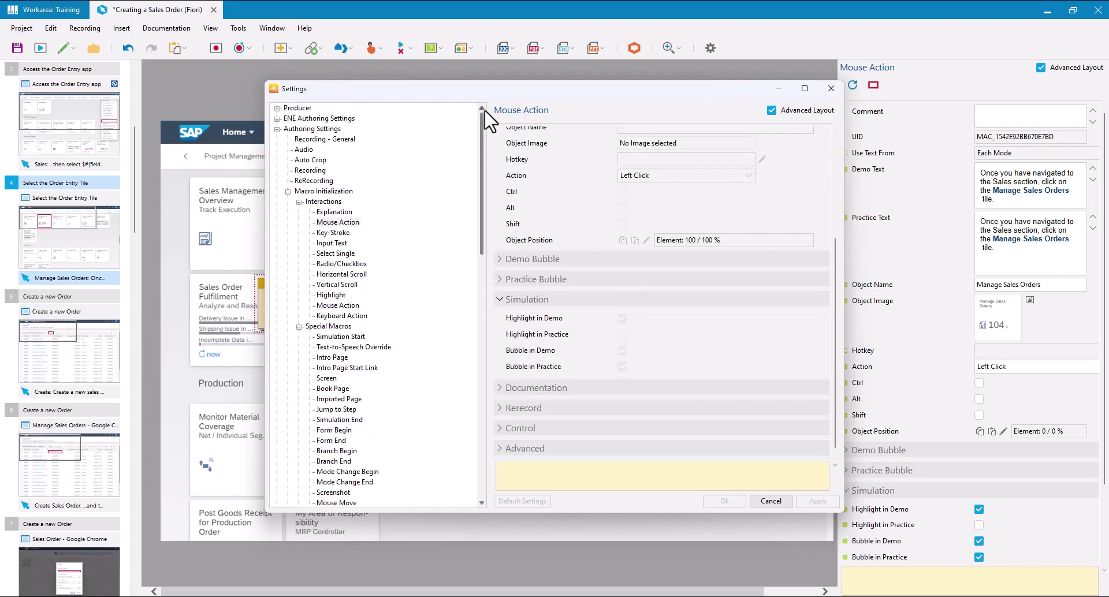
{"action": "left_click", "coordinate": [277, 129]}
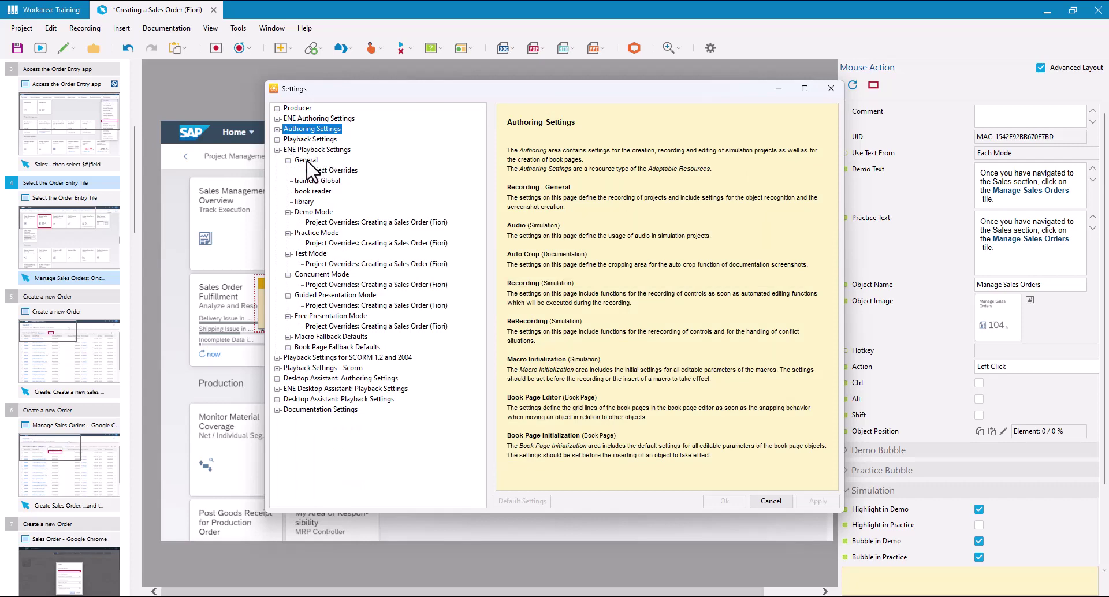
Compare Global and Project Overrides playback settings, then expand Global Highlights
{"action": "left_click", "coordinate": [306, 161]}
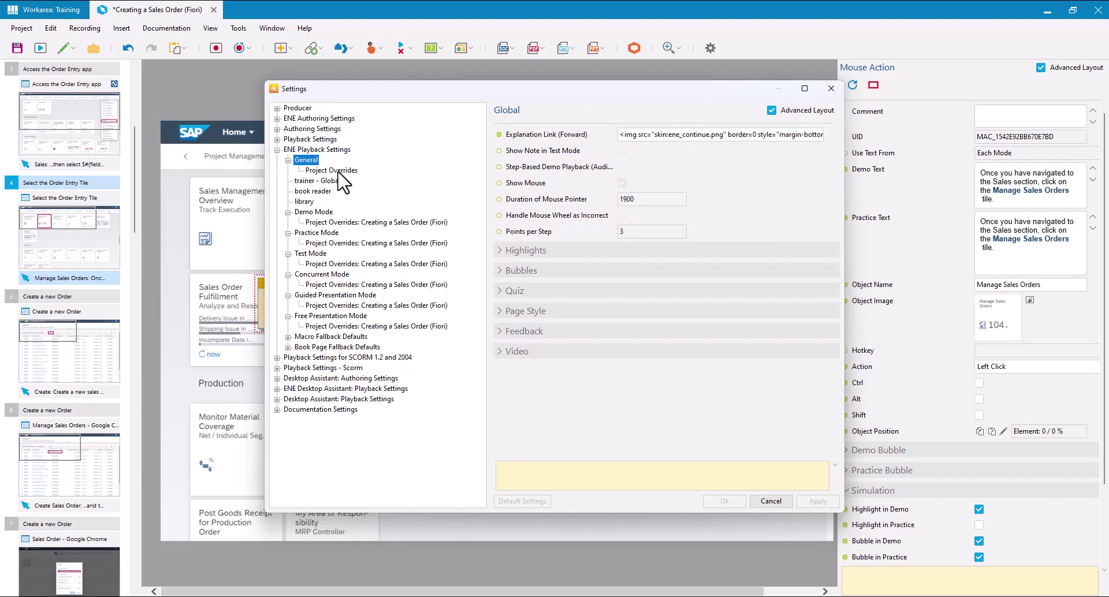
{"action": "left_click", "coordinate": [334, 172]}
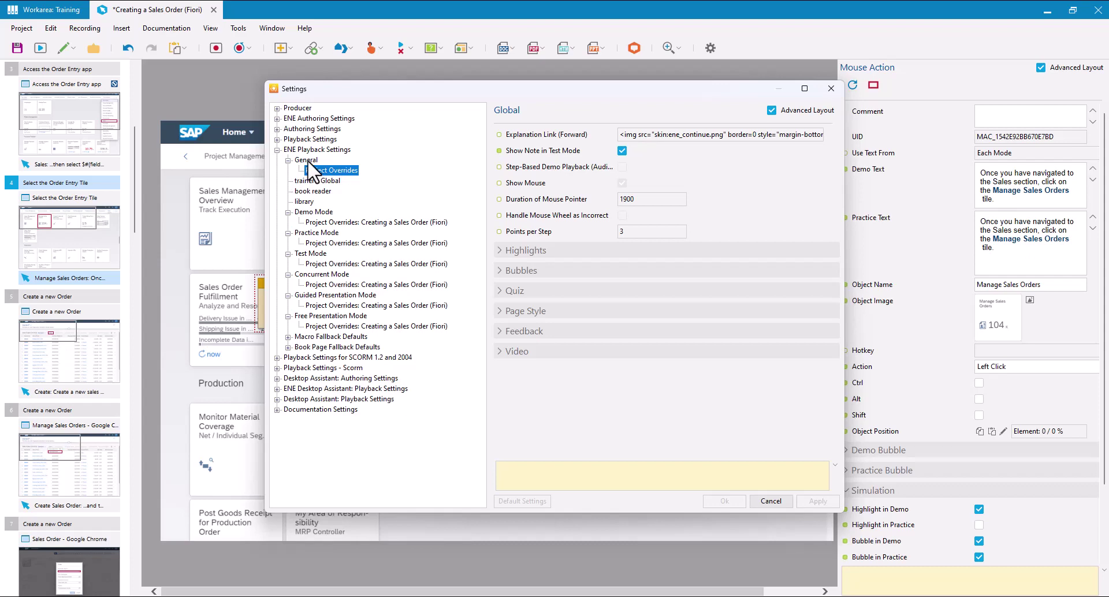
{"action": "left_click", "coordinate": [308, 161]}
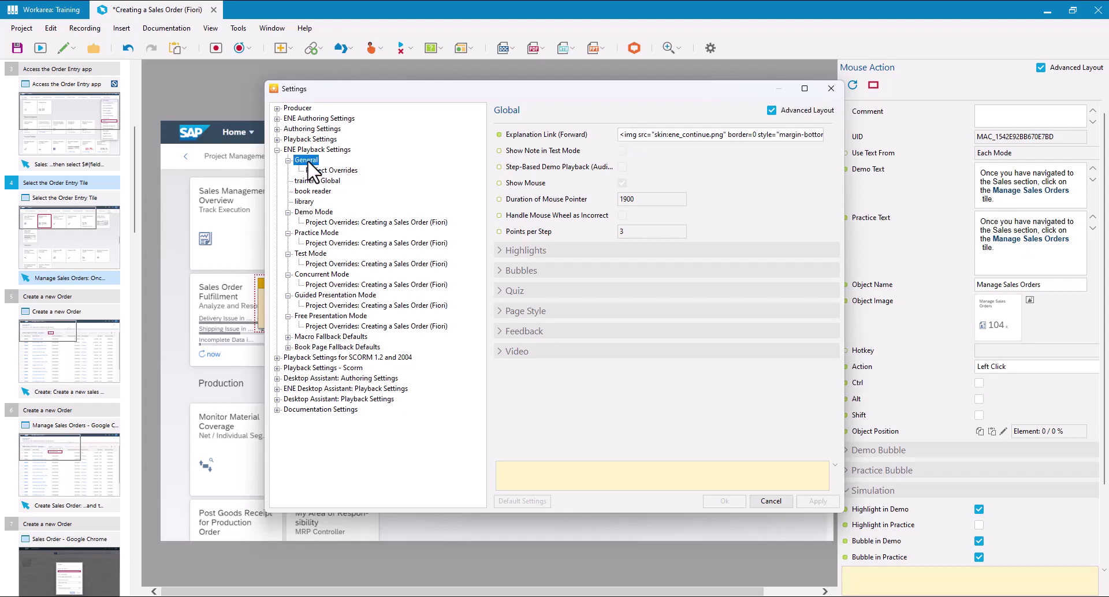
{"action": "left_click", "coordinate": [500, 251]}
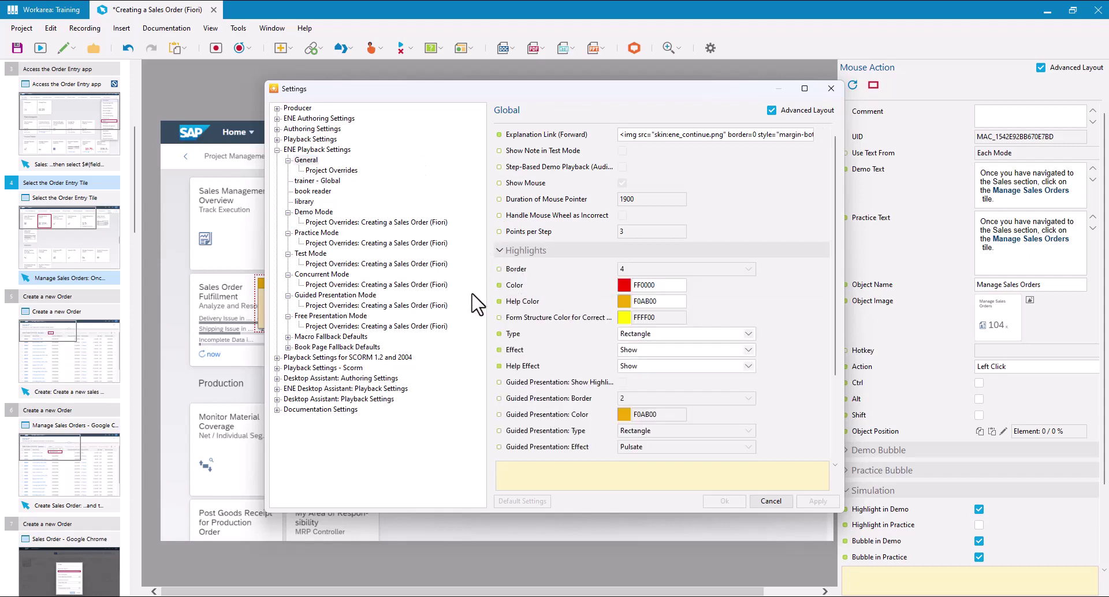
Review the highlight Border, Color FF0000 and Help Color F0AB00 descriptions
{"action": "left_click", "coordinate": [522, 271]}
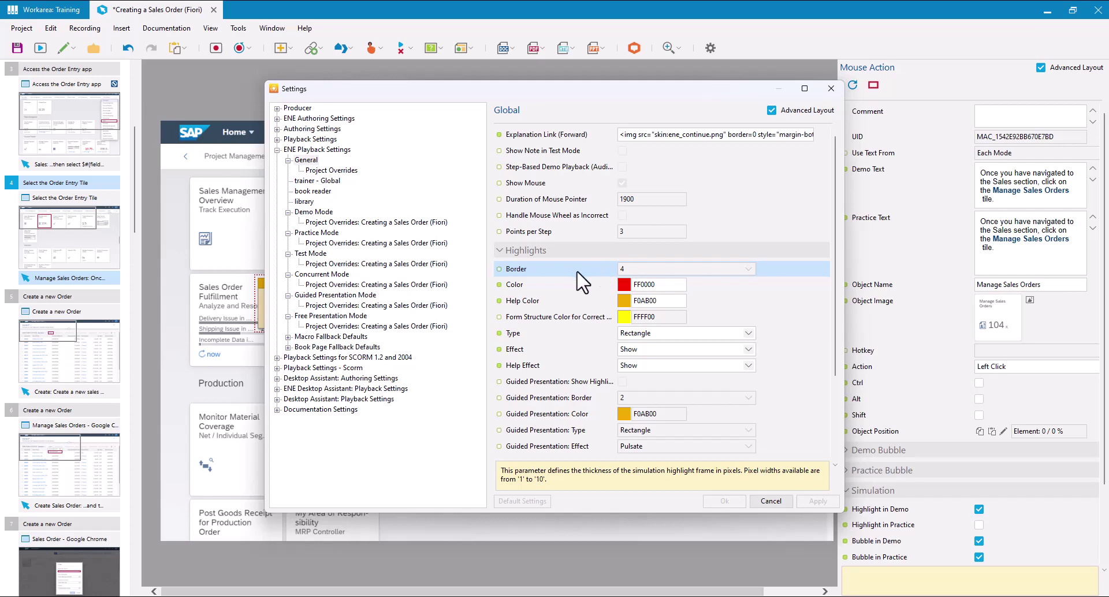
{"action": "left_click", "coordinate": [523, 286]}
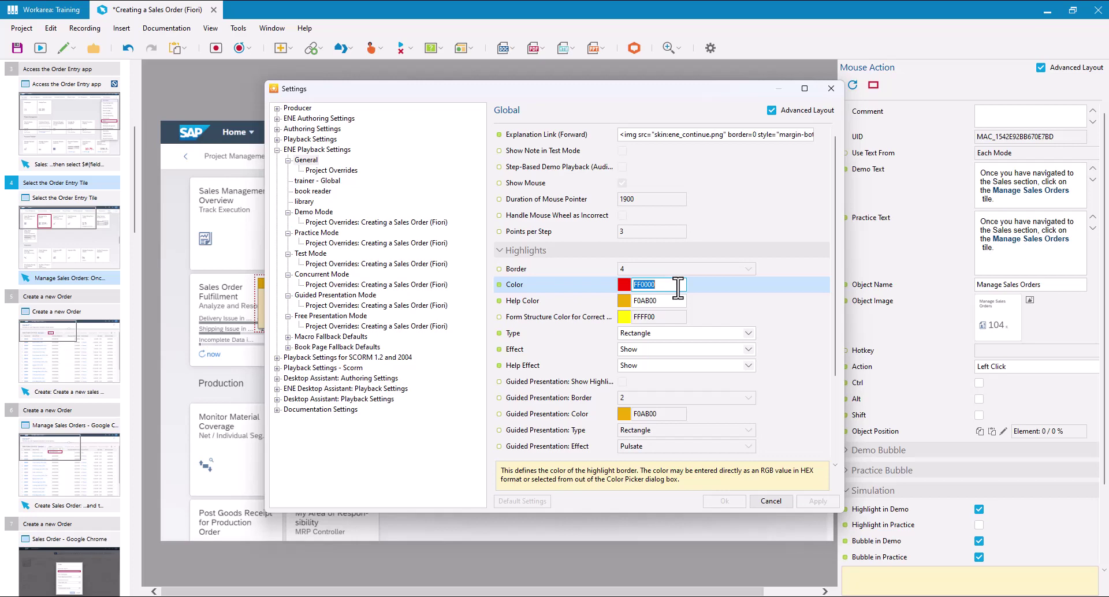
{"action": "left_click", "coordinate": [532, 302]}
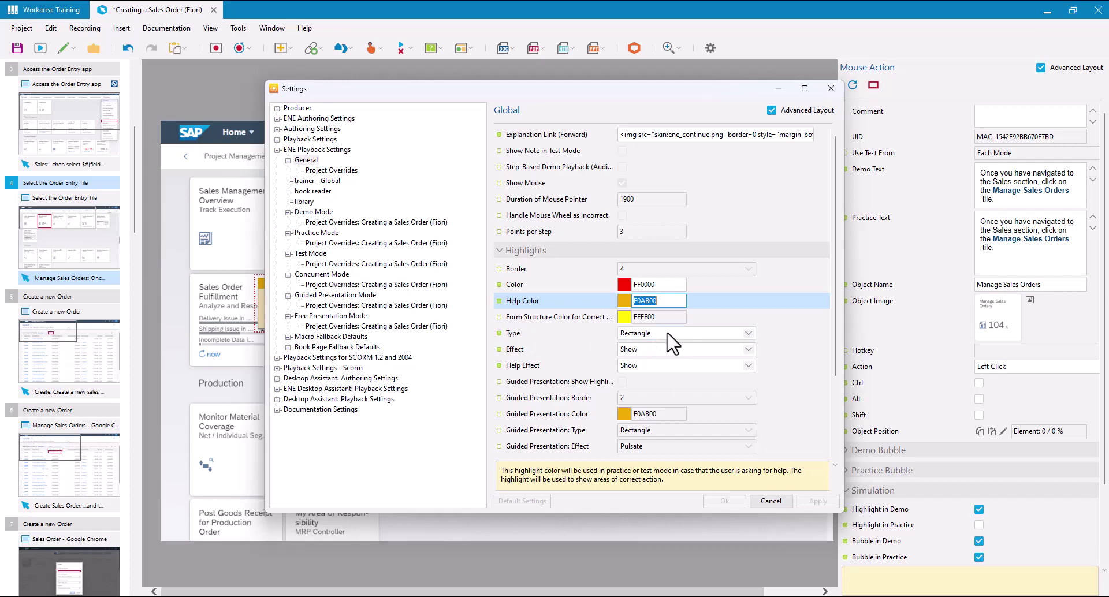
Set the highlight Type to Ellipse and save the settings to preview
{"action": "left_click", "coordinate": [748, 333]}
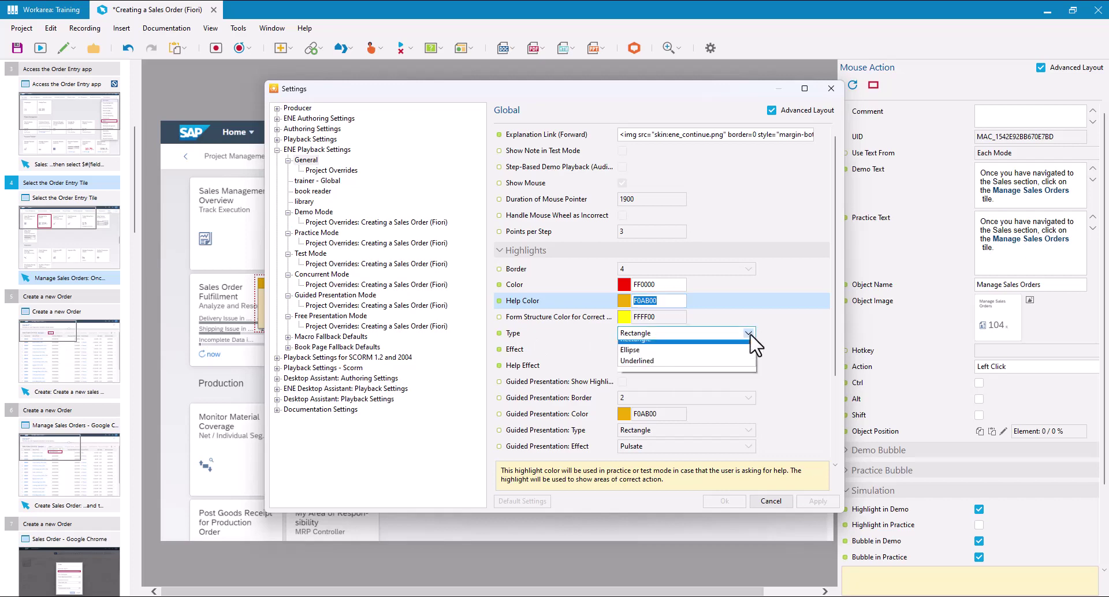
{"action": "left_click", "coordinate": [674, 359]}
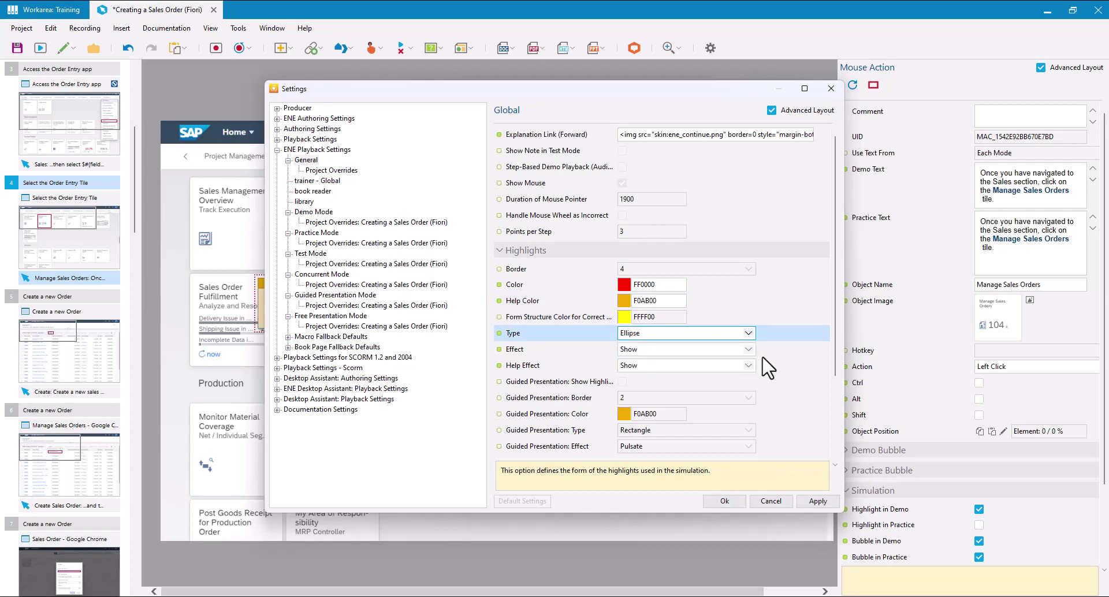
{"action": "left_click", "coordinate": [724, 501]}
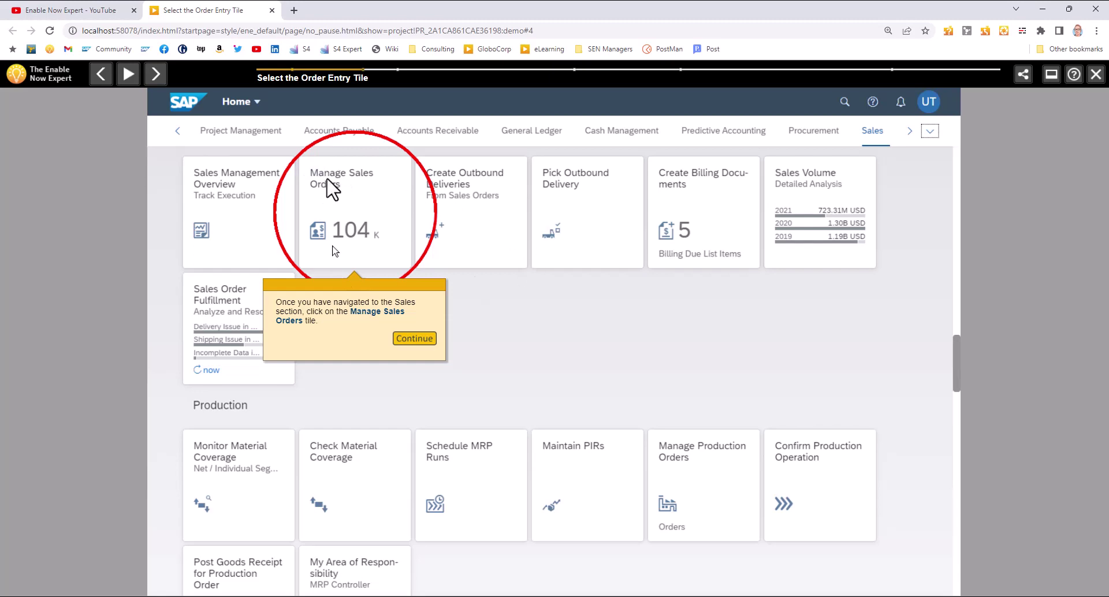
Step the preview forward, back to the Manage Sales Orders step, and pause
{"action": "left_click", "coordinate": [156, 74]}
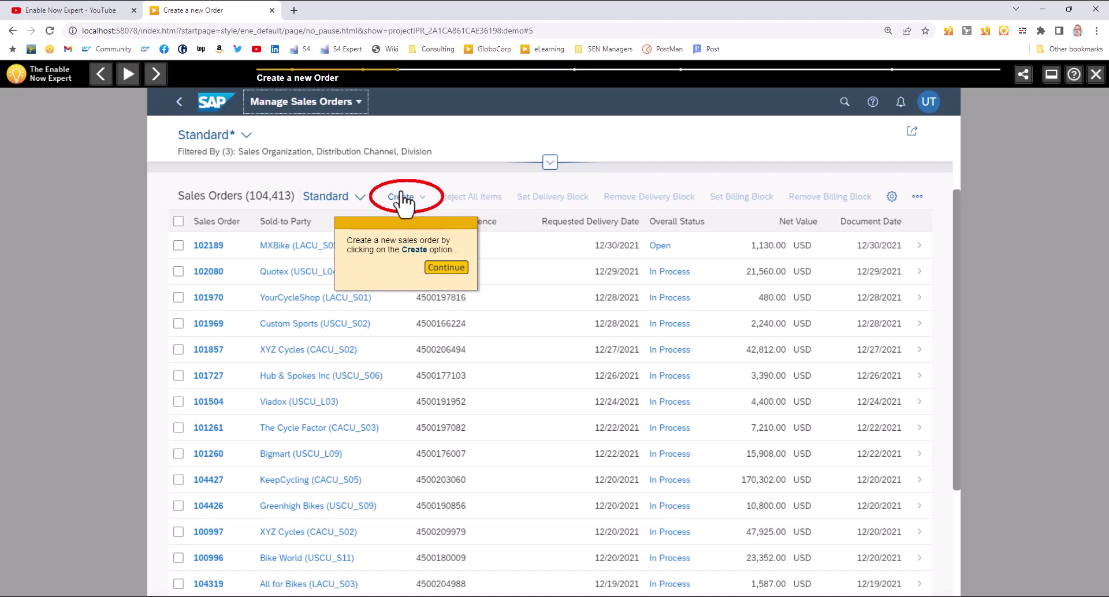
{"action": "left_click", "coordinate": [101, 74]}
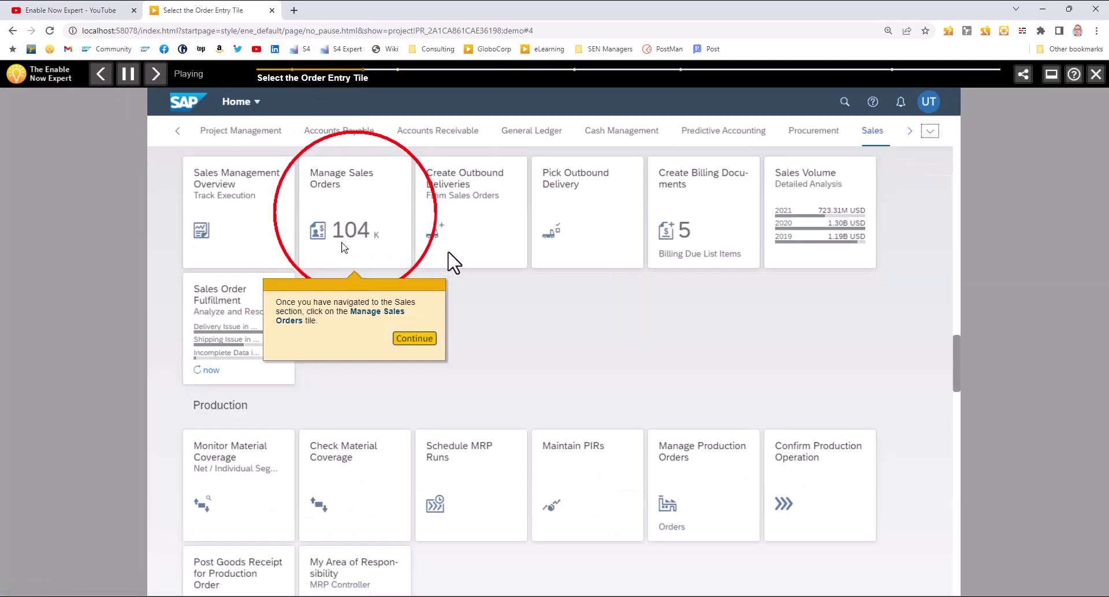
{"action": "left_click", "coordinate": [128, 74]}
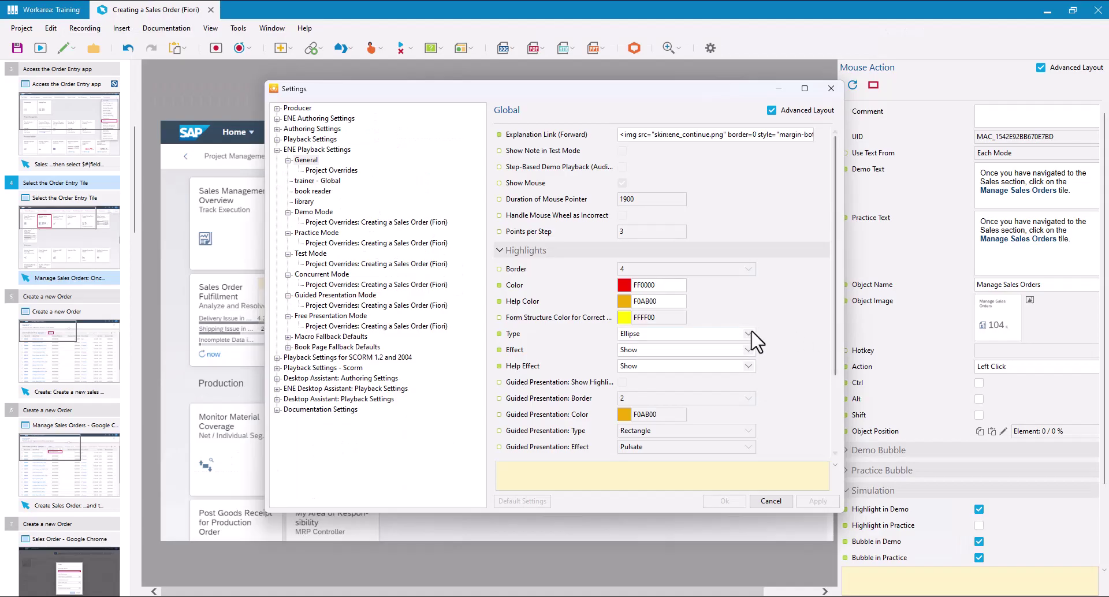
Set the highlight Type to Underlined and save to replay the preview
{"action": "left_click", "coordinate": [749, 333]}
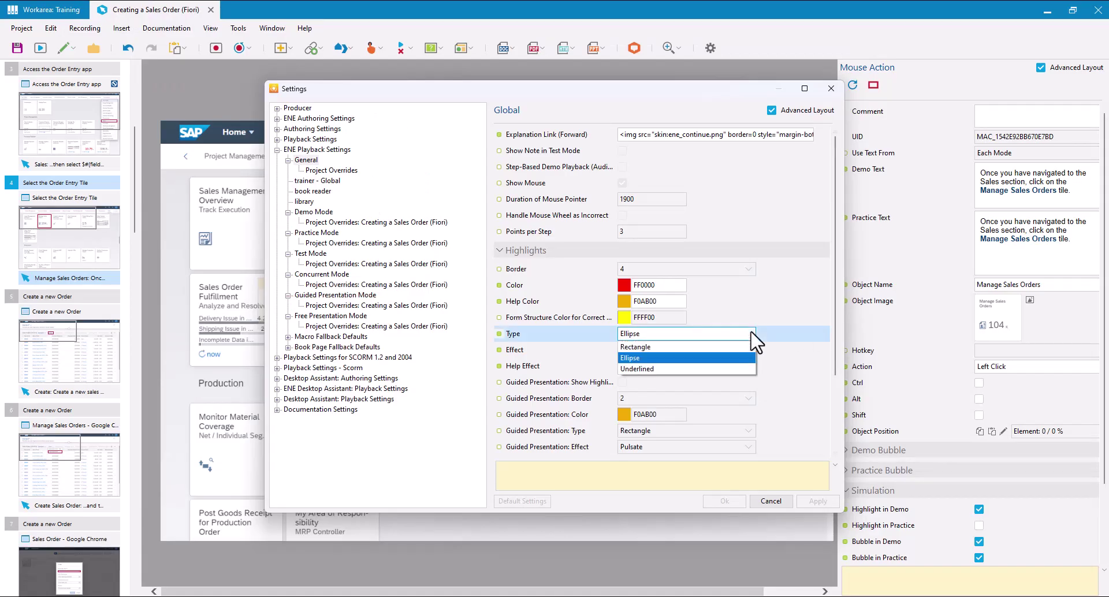
{"action": "left_click", "coordinate": [737, 369]}
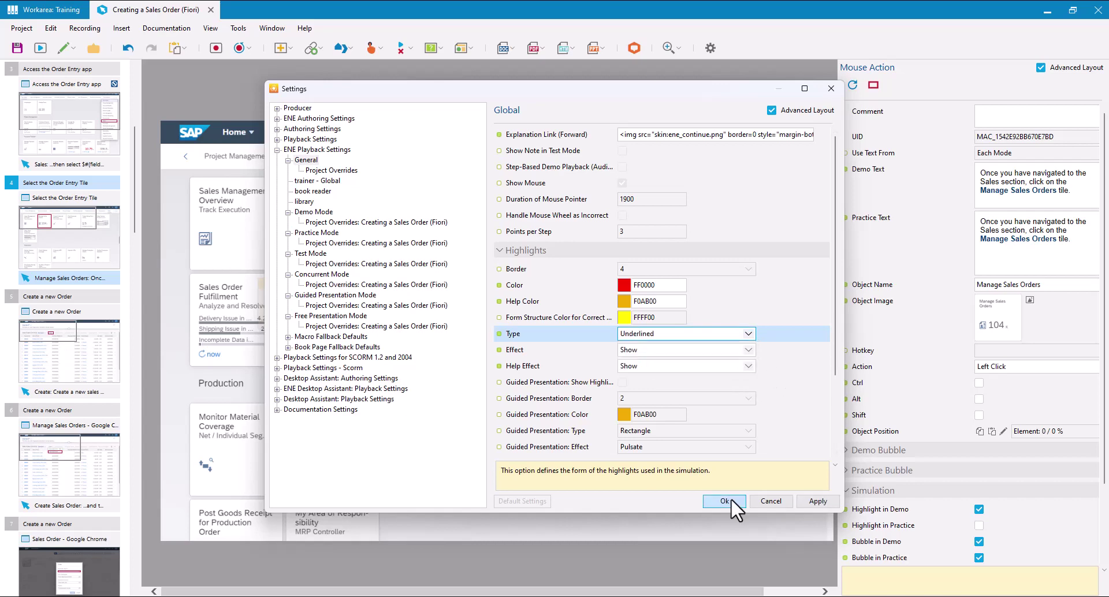
{"action": "left_click", "coordinate": [726, 501]}
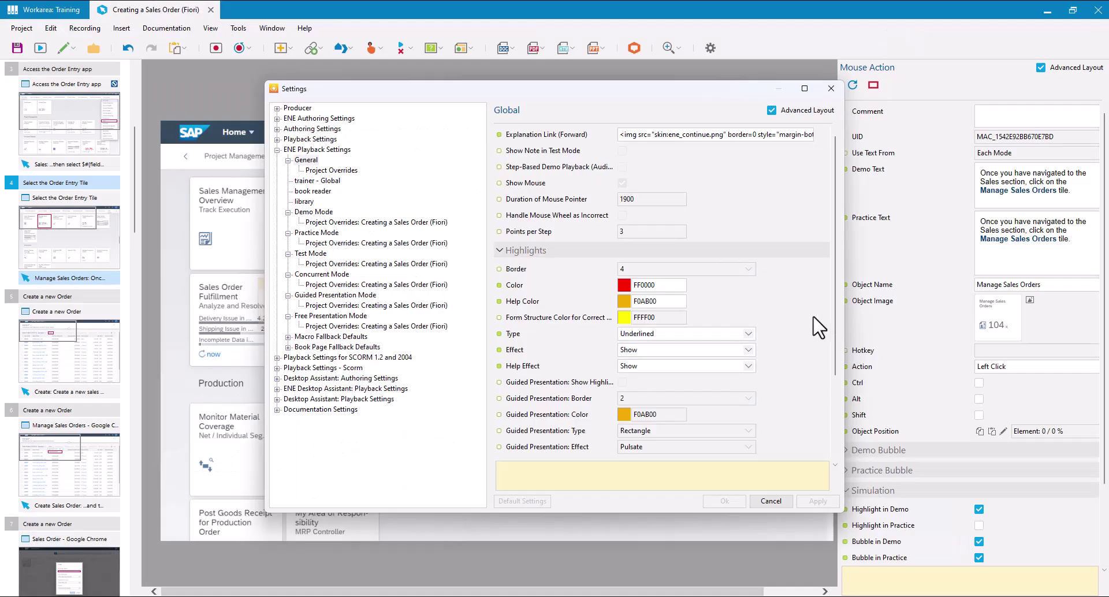
Change the highlight Type from Underlined back to Rectangle
{"action": "left_click", "coordinate": [748, 335]}
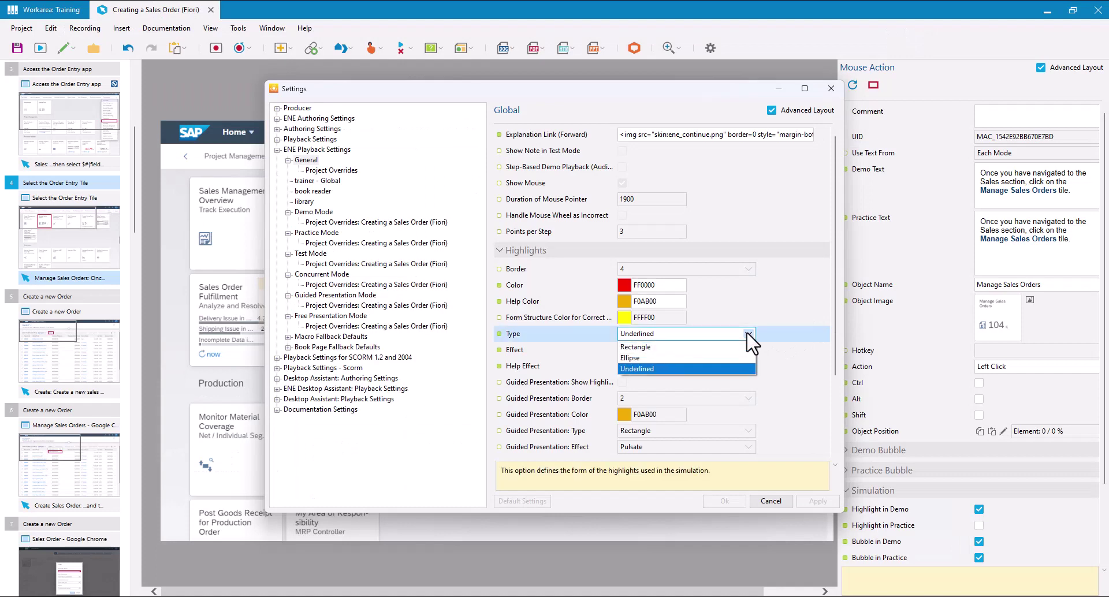
{"action": "left_click", "coordinate": [737, 347]}
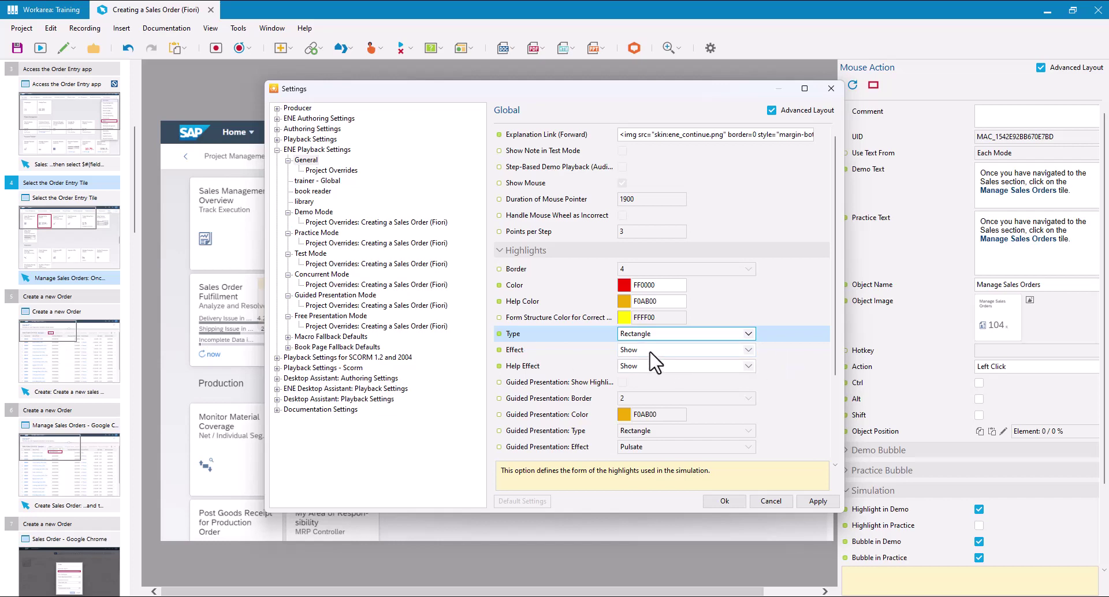
Try the Animate highlight effect, then set Pulsate and confirm with Ok
{"action": "left_click", "coordinate": [749, 351]}
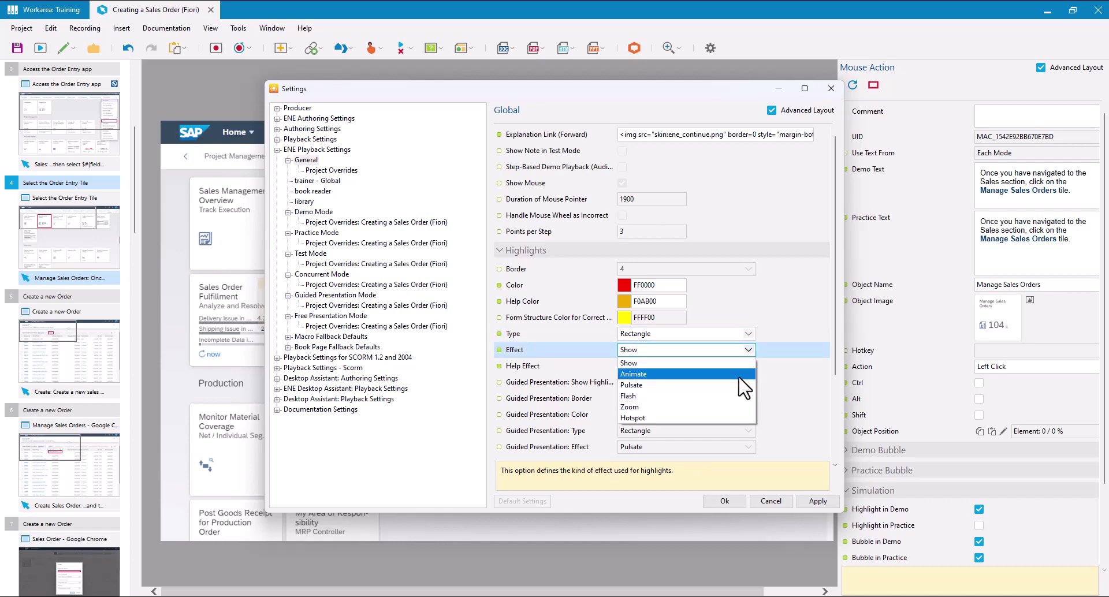
{"action": "left_click", "coordinate": [743, 376]}
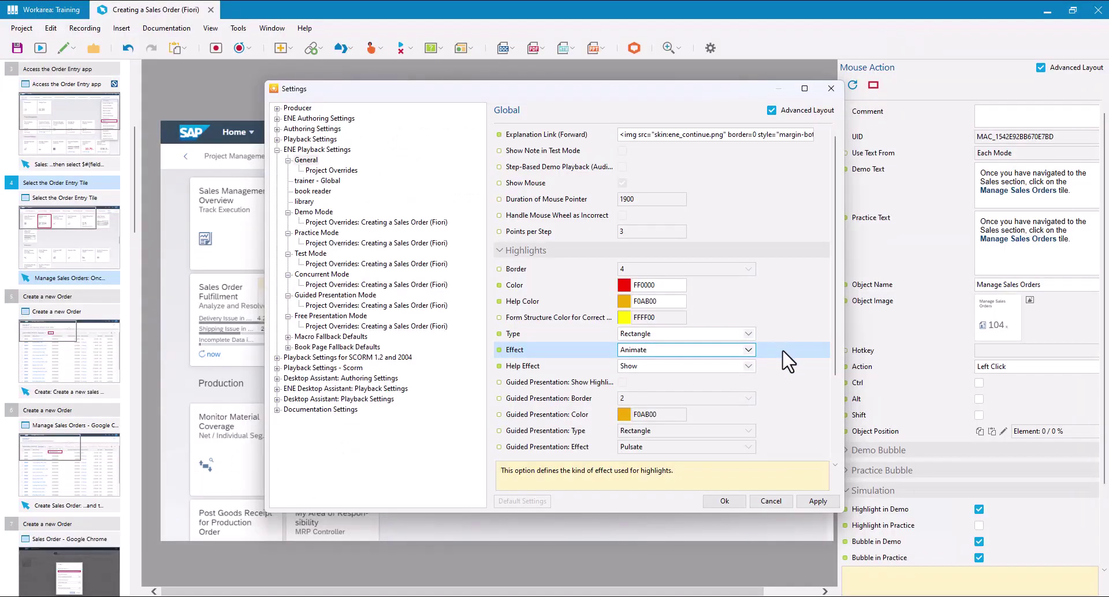
{"action": "left_click", "coordinate": [749, 350]}
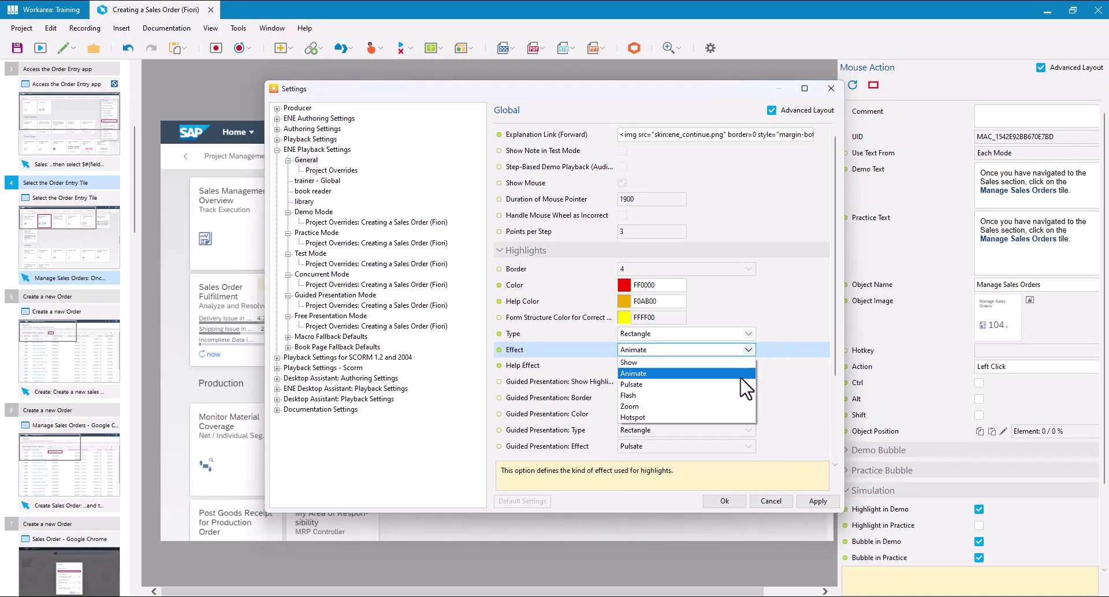
{"action": "left_click", "coordinate": [745, 384]}
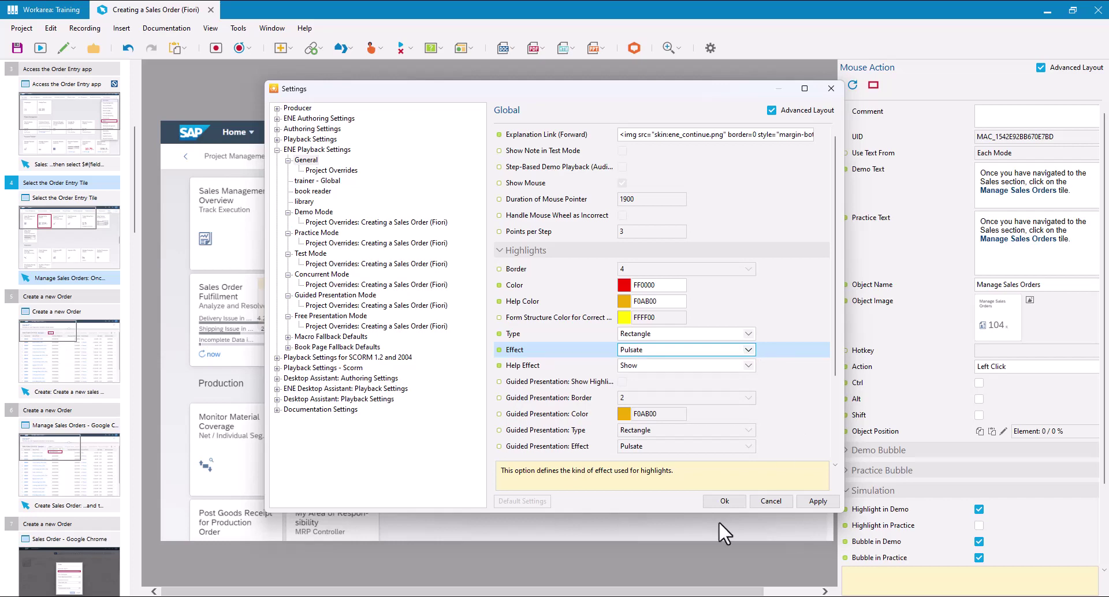
{"action": "left_click", "coordinate": [723, 501]}
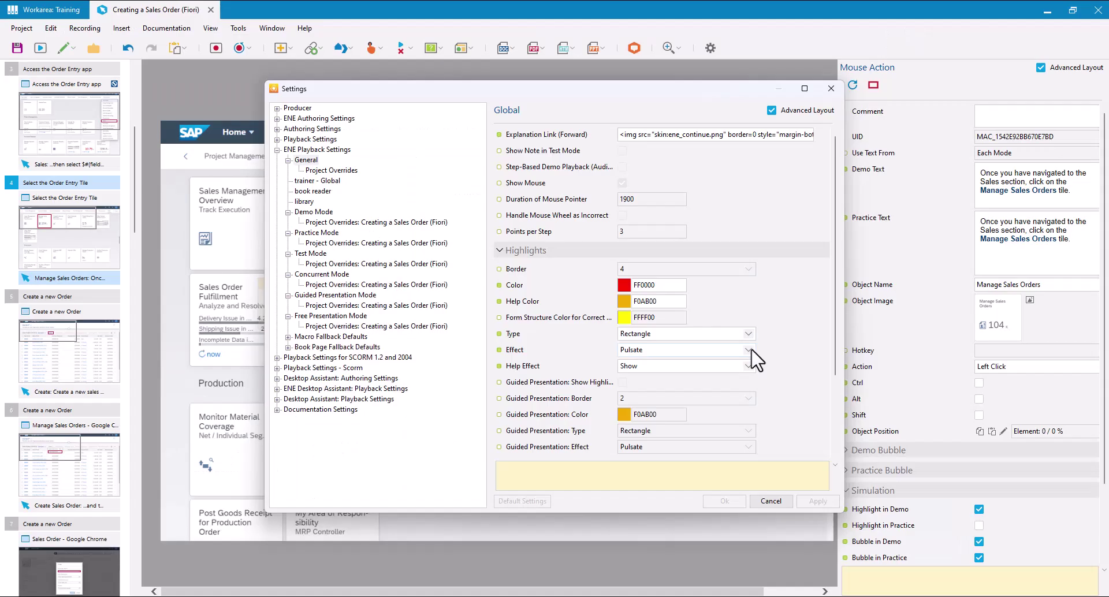
After watching the pulsing rectangle preview, reopen the highlight Effect list in Settings
{"action": "left_click", "coordinate": [749, 350]}
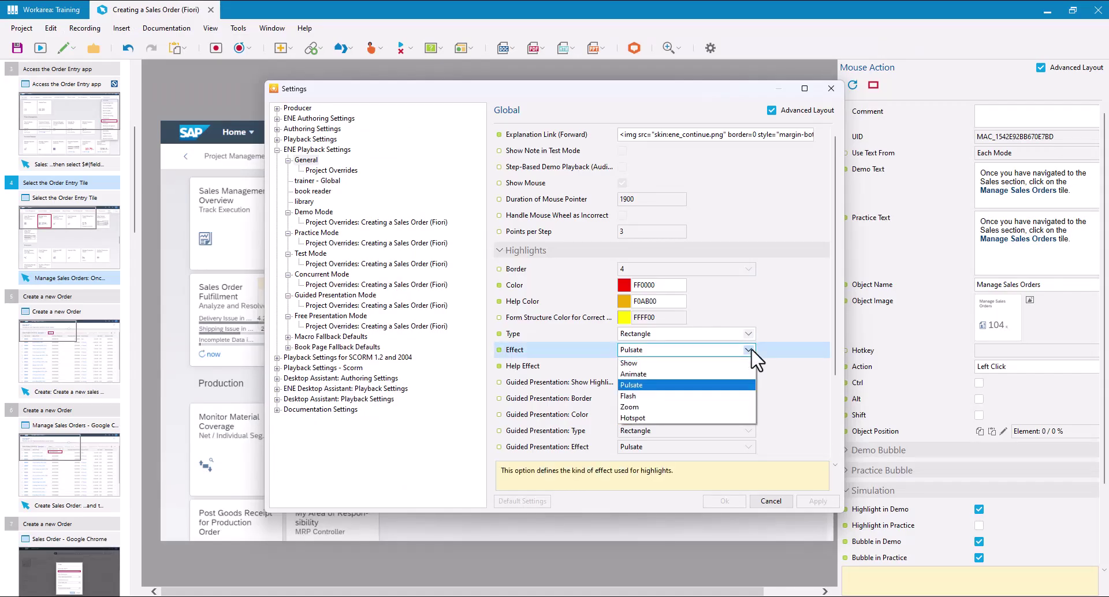
Set the highlight effect to Flash and confirm with Ok
{"action": "left_click", "coordinate": [702, 396]}
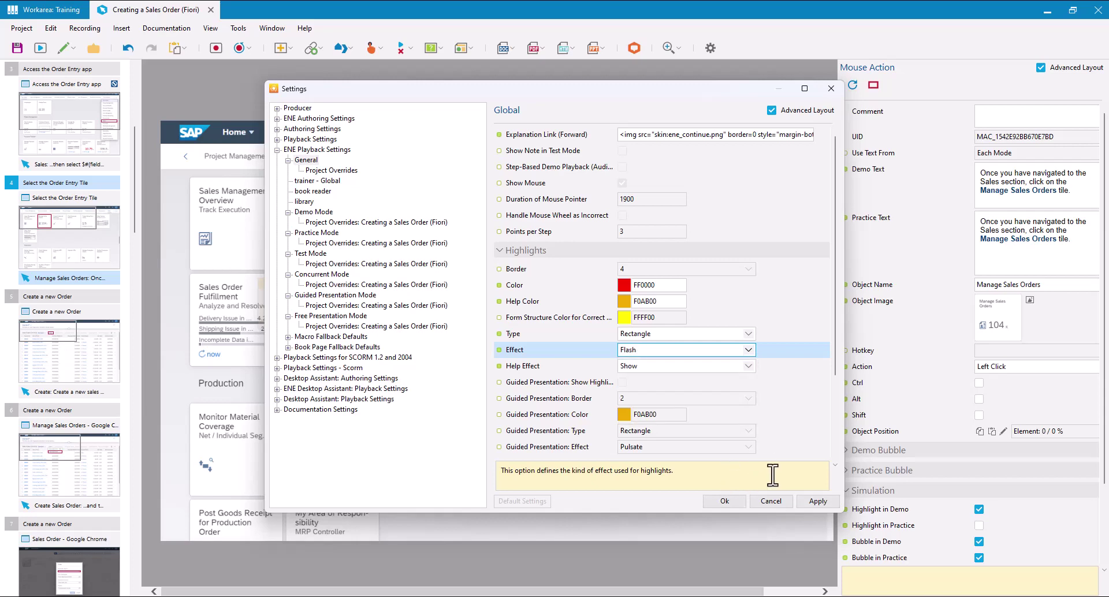
{"action": "left_click", "coordinate": [723, 502]}
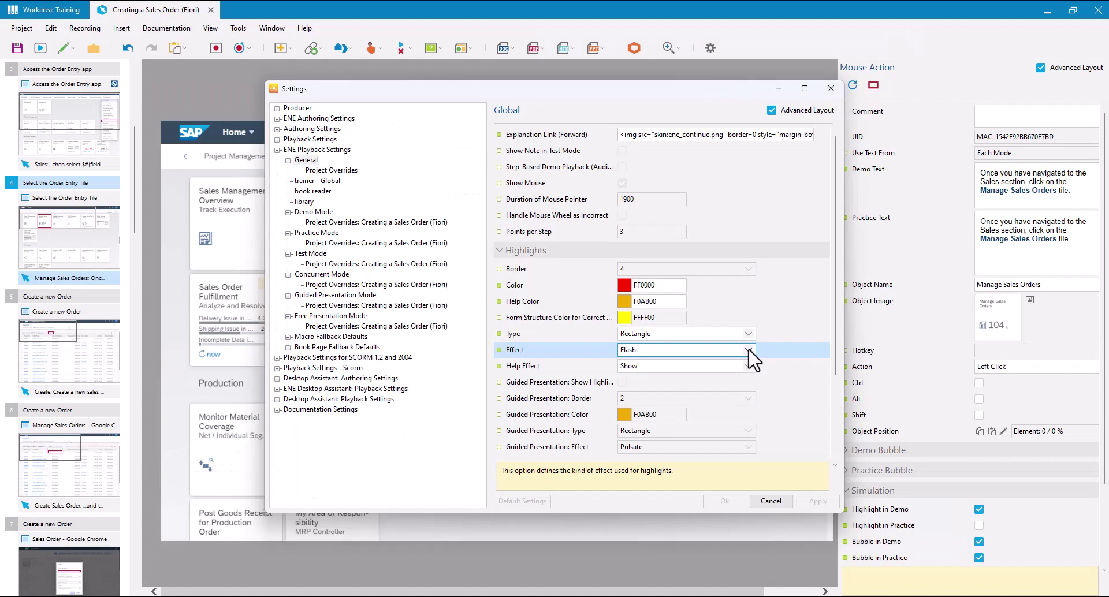
Set the highlight effect to Zoom and confirm to preview it
{"action": "left_click", "coordinate": [748, 350]}
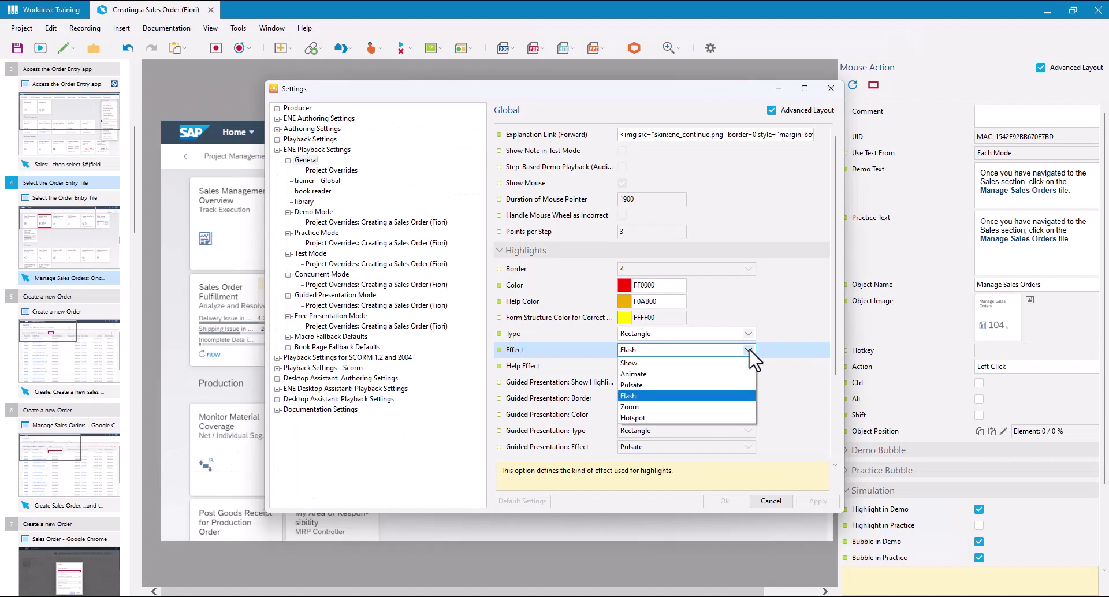
{"action": "left_click", "coordinate": [732, 408]}
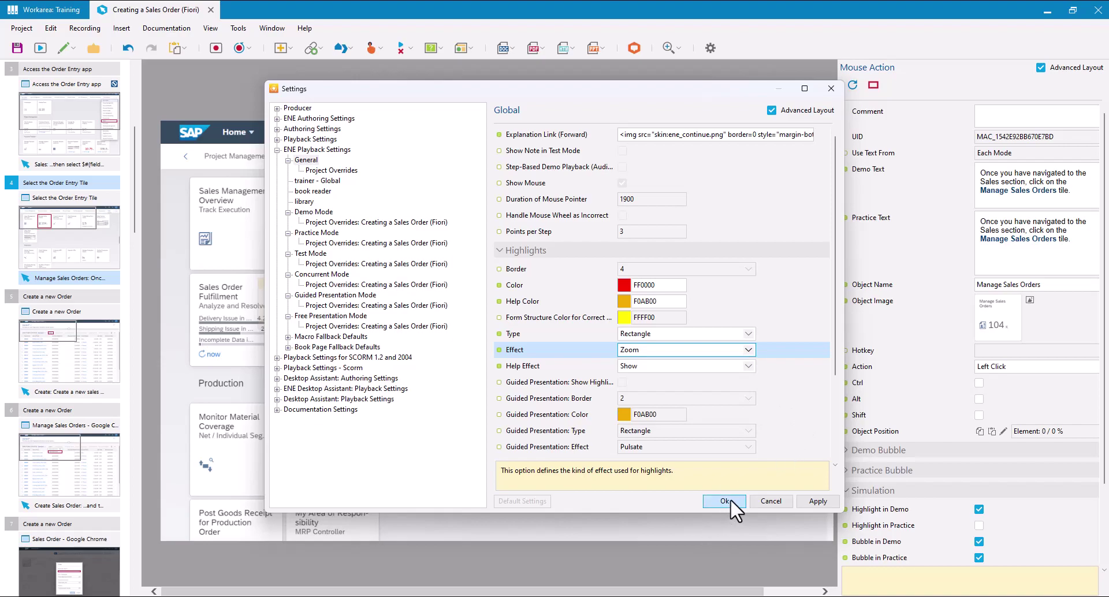
{"action": "left_click", "coordinate": [725, 501]}
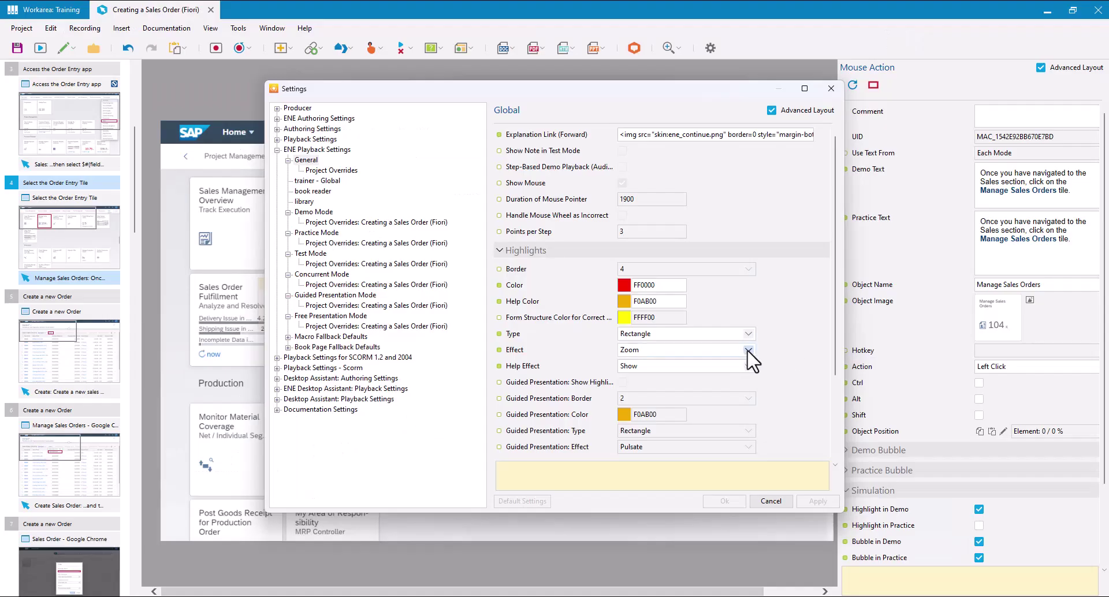
Switch the highlight effect to Hotspot and confirm with Ok
{"action": "left_click", "coordinate": [748, 351]}
{"action": "left_click", "coordinate": [733, 419]}
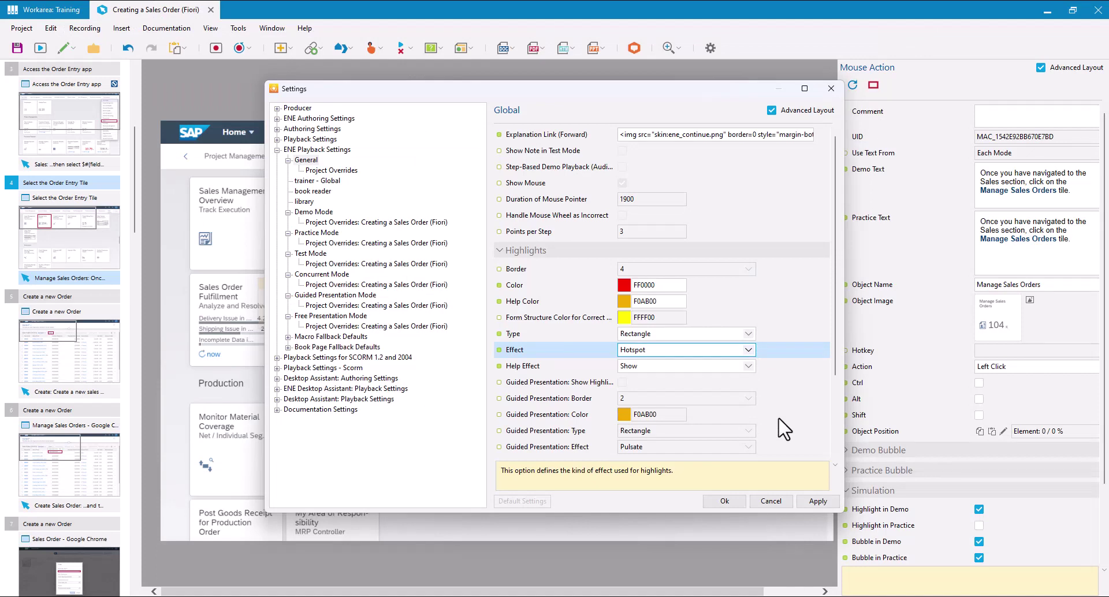
{"action": "left_click", "coordinate": [725, 501]}
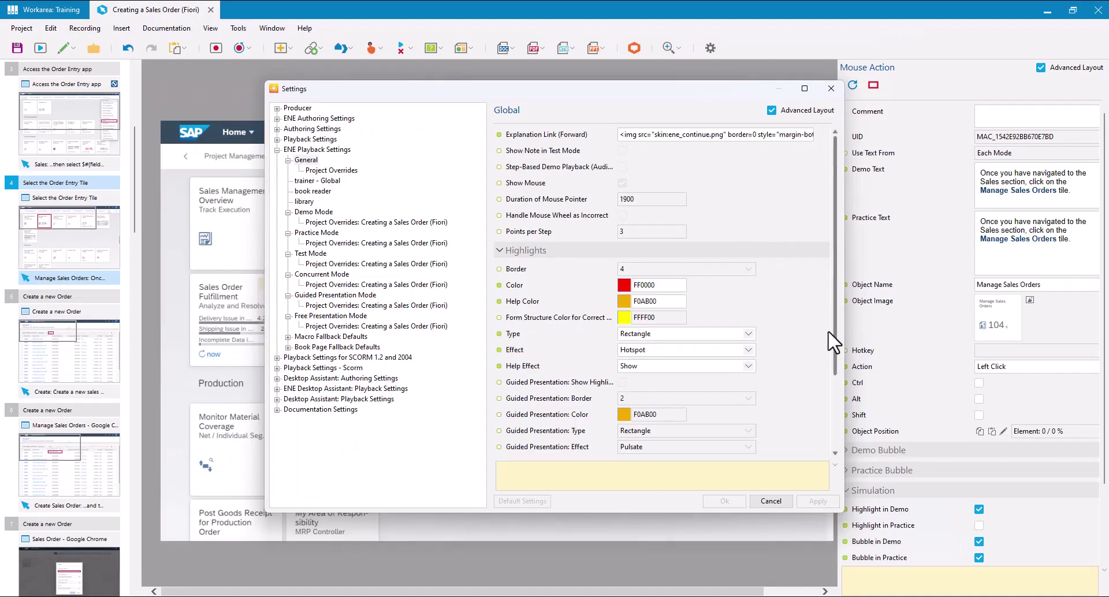
{"action": "left_click", "coordinate": [527, 369]}
{"action": "left_click", "coordinate": [749, 367]}
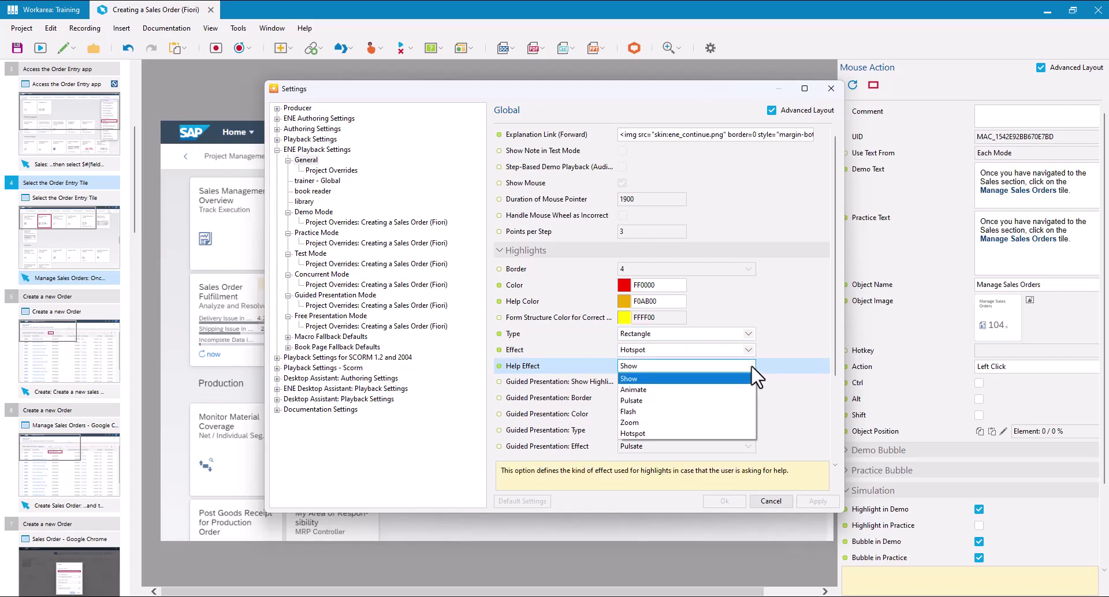
{"action": "left_click", "coordinate": [750, 366]}
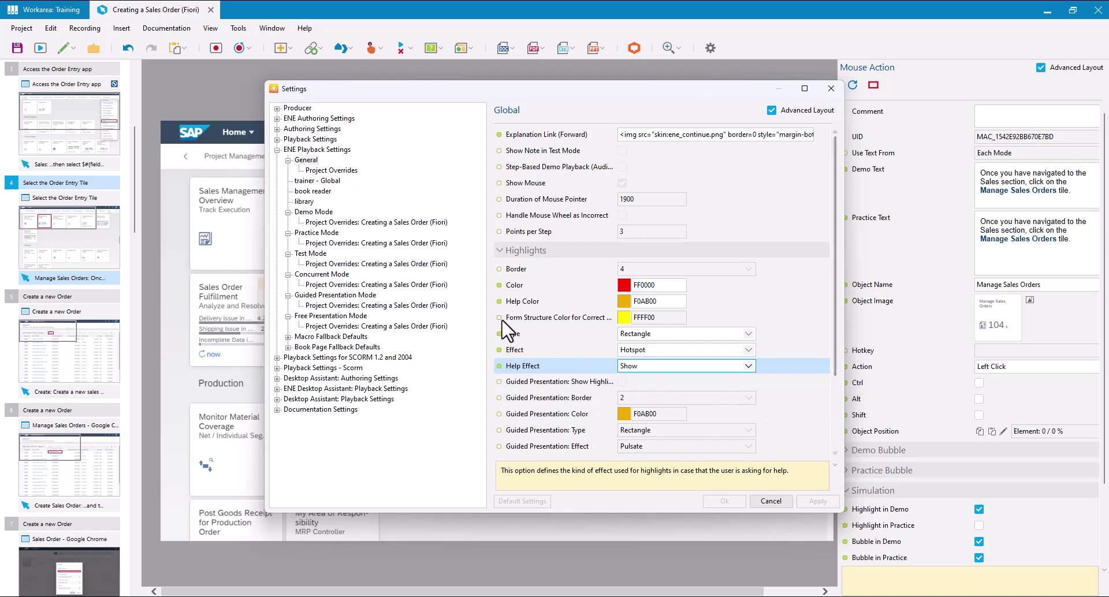
{"action": "left_click", "coordinate": [573, 402]}
{"action": "left_click", "coordinate": [557, 414]}
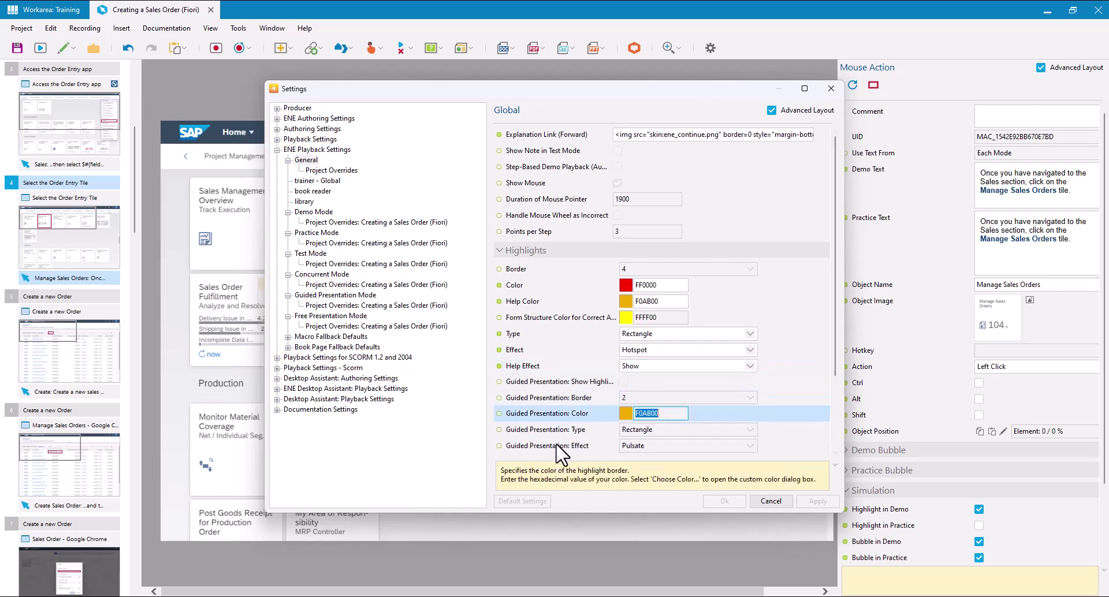
{"action": "left_click", "coordinate": [544, 431]}
{"action": "left_click", "coordinate": [532, 445]}
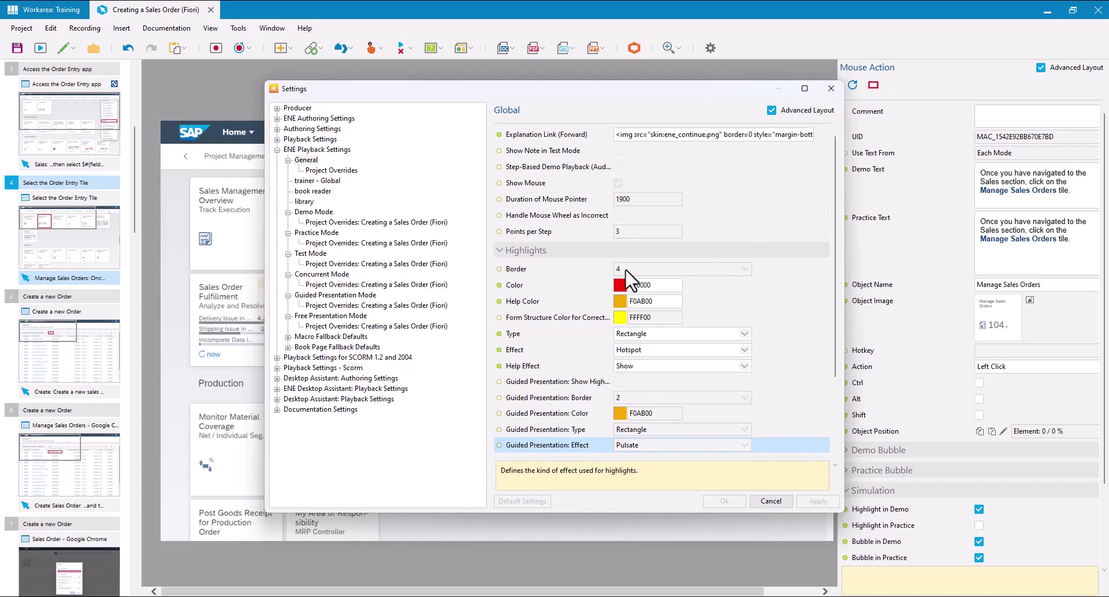
{"action": "left_click", "coordinate": [831, 90]}
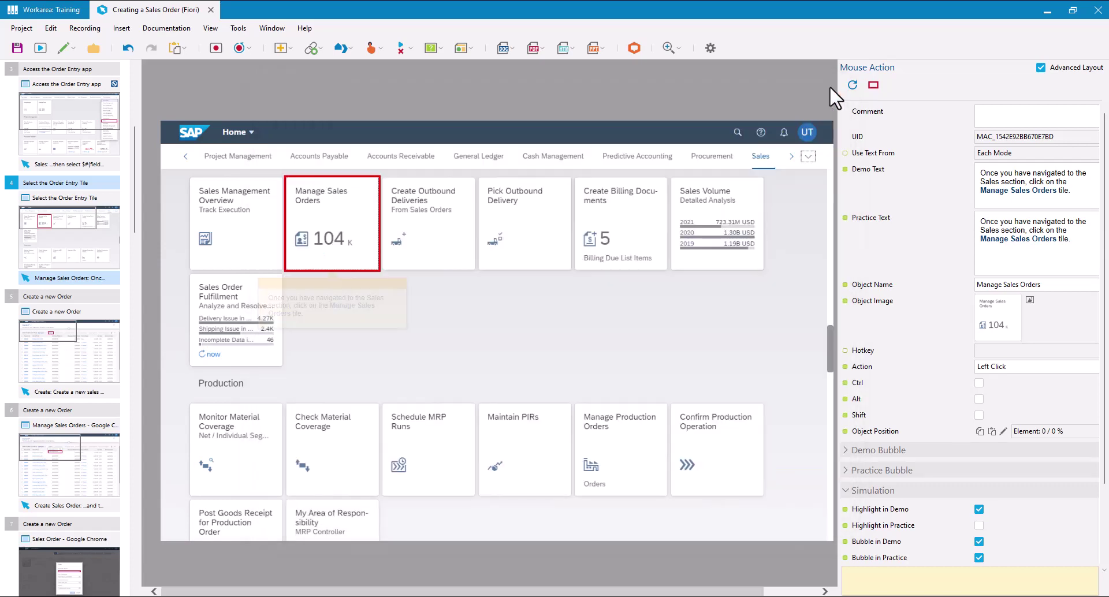
Expand the step's Demo Bubble properties and zoom the canvas in and out
{"action": "left_click", "coordinate": [941, 451]}
{"action": "scroll", "coordinate": [436, 354], "scroll_direction": "up", "scroll_amount": 8}
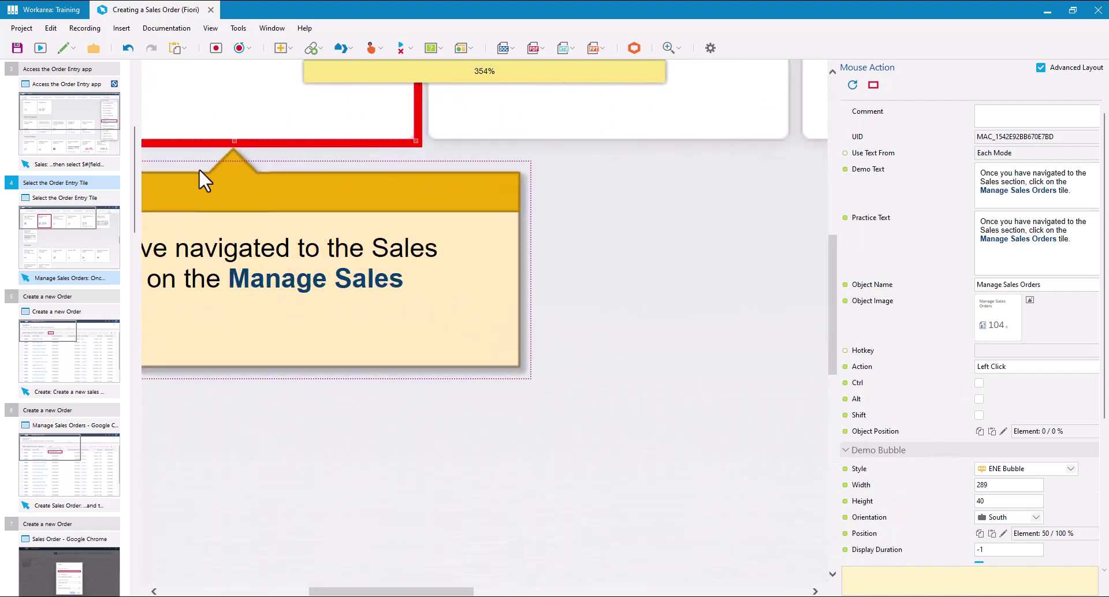
{"action": "scroll", "coordinate": [237, 148], "scroll_direction": "up", "scroll_amount": 1}
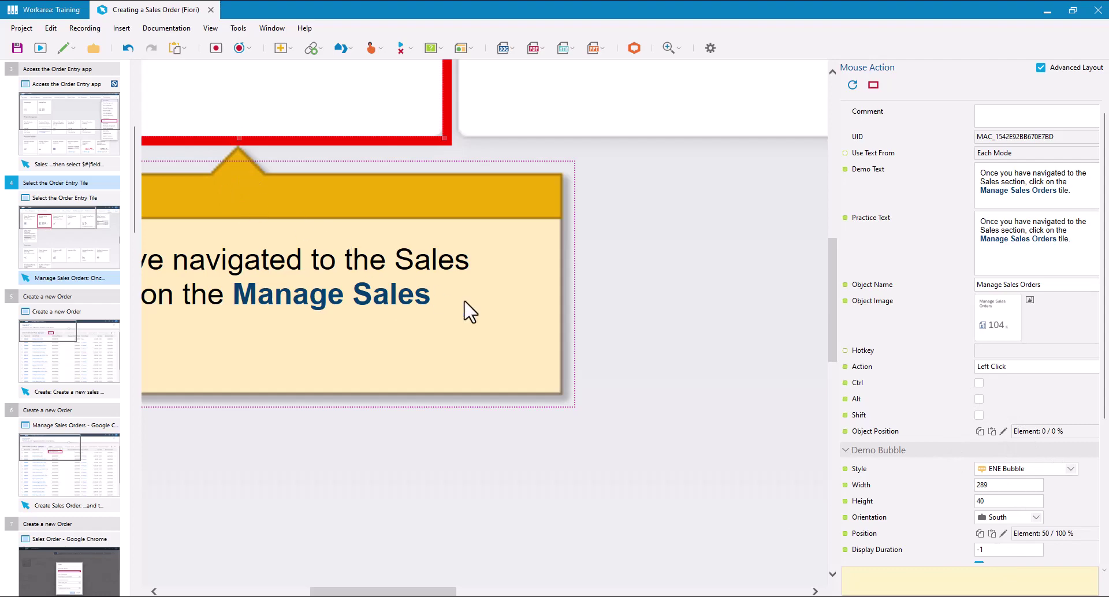
{"action": "scroll", "coordinate": [488, 341], "scroll_direction": "down", "scroll_amount": 1}
{"action": "scroll", "coordinate": [490, 341], "scroll_direction": "down", "scroll_amount": 4}
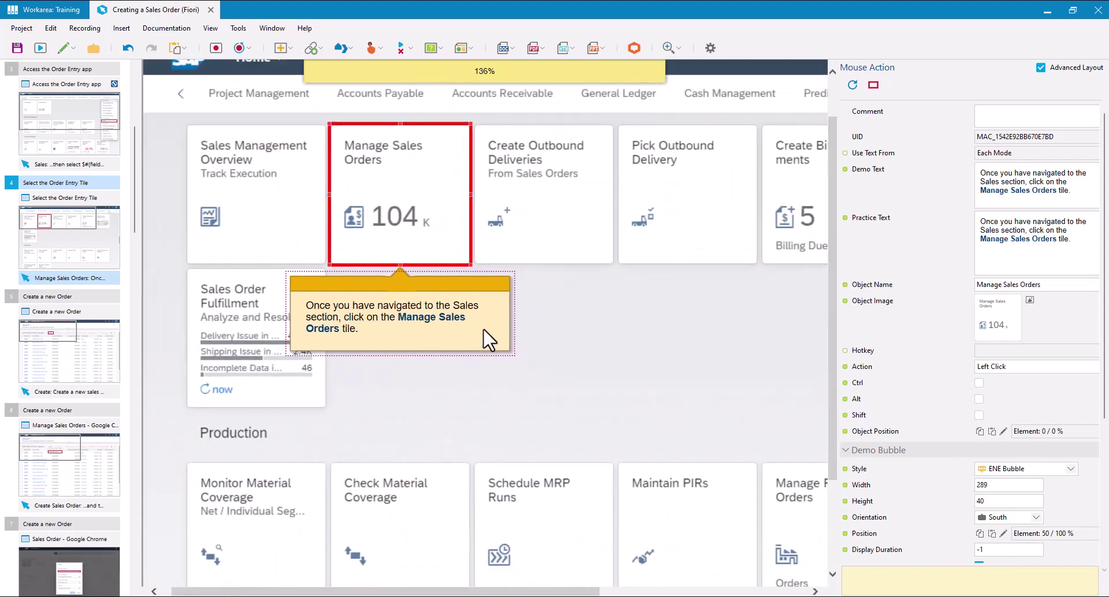
{"action": "scroll", "coordinate": [483, 331], "scroll_direction": "down", "scroll_amount": 2}
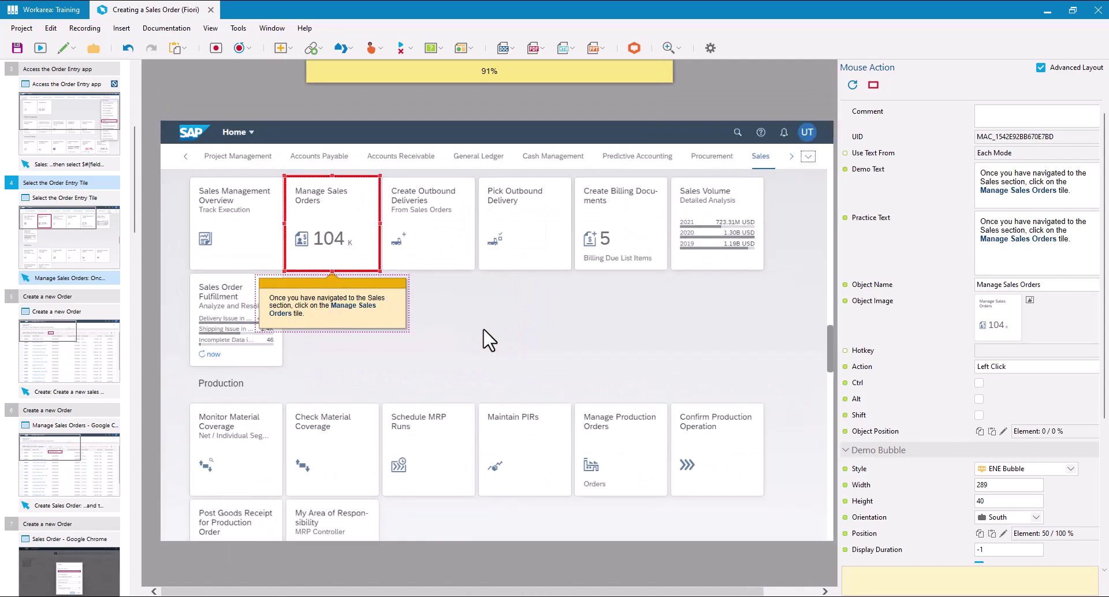